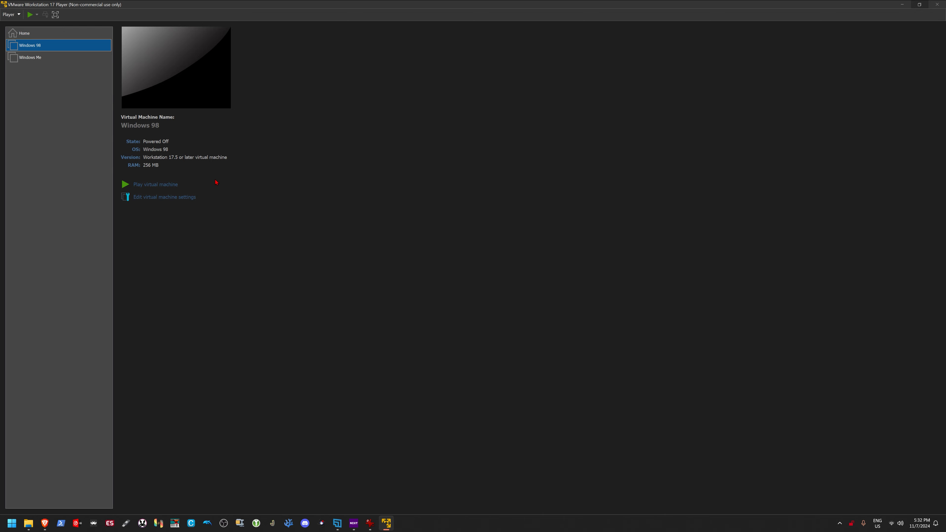
# - Start the Windows 98 VM and boot it from the CD-ROM
pyautogui.click(163, 185)
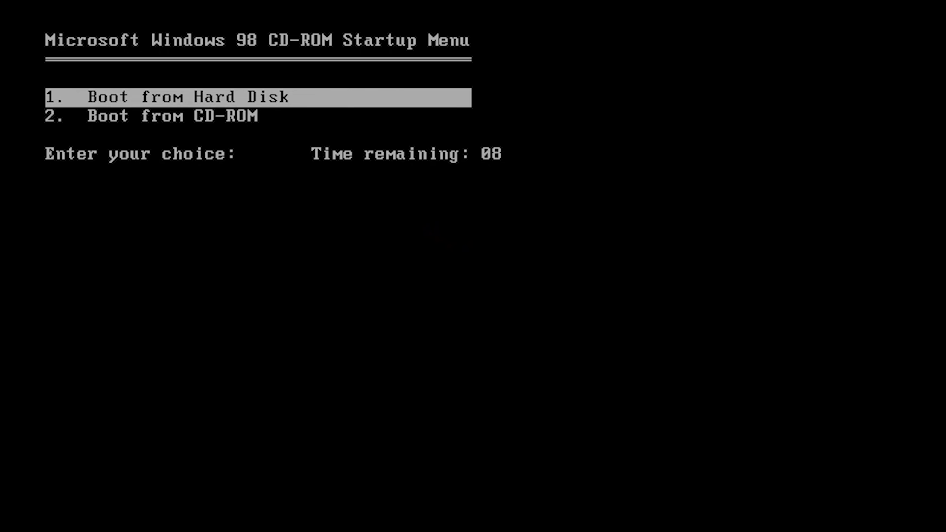
pyautogui.press('Down')
pyautogui.press('Up')
pyautogui.press('Down')
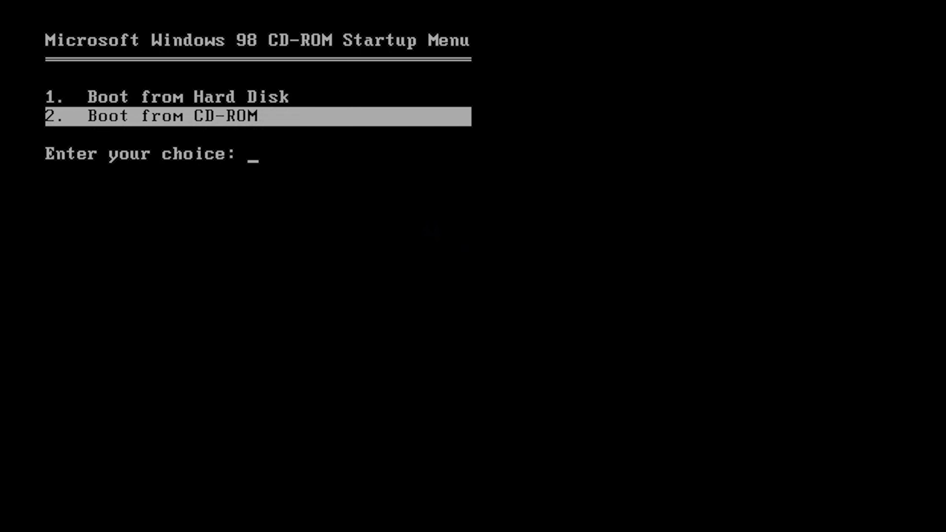
pyautogui.press('Up')
pyautogui.press('Down')
pyautogui.press('Return')
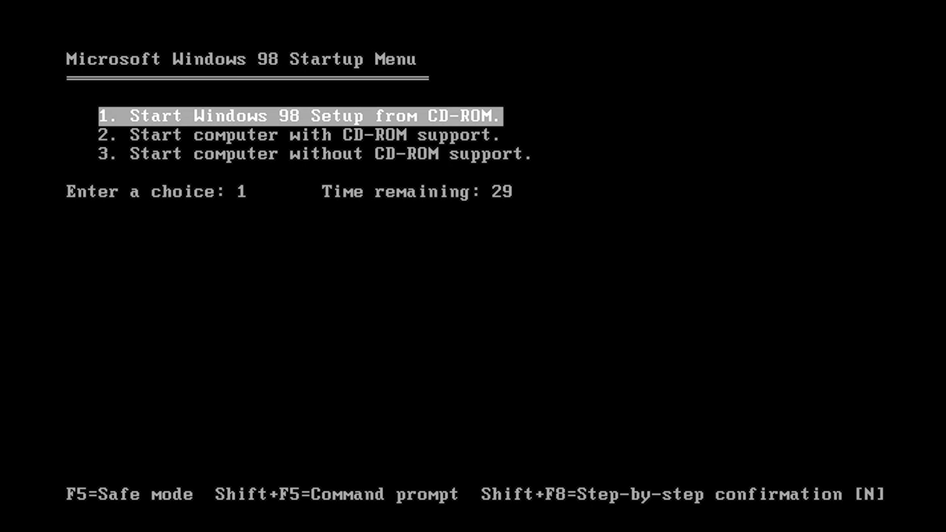
# - At a command prompt, run fdisk with large disk support to create a primary DOS partition
pyautogui.press('Down')
pyautogui.press('Up')
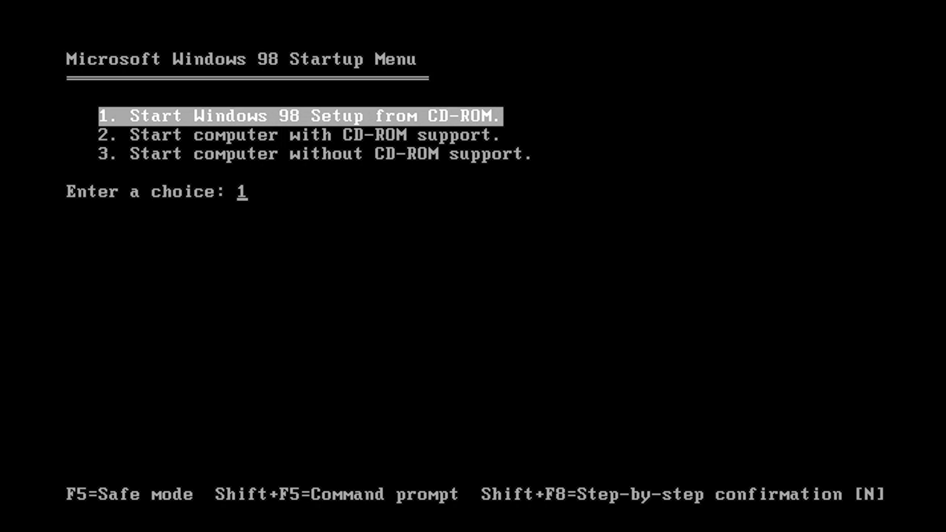
pyautogui.hotkey('shift', 'F5')
pyautogui.write('fdis')
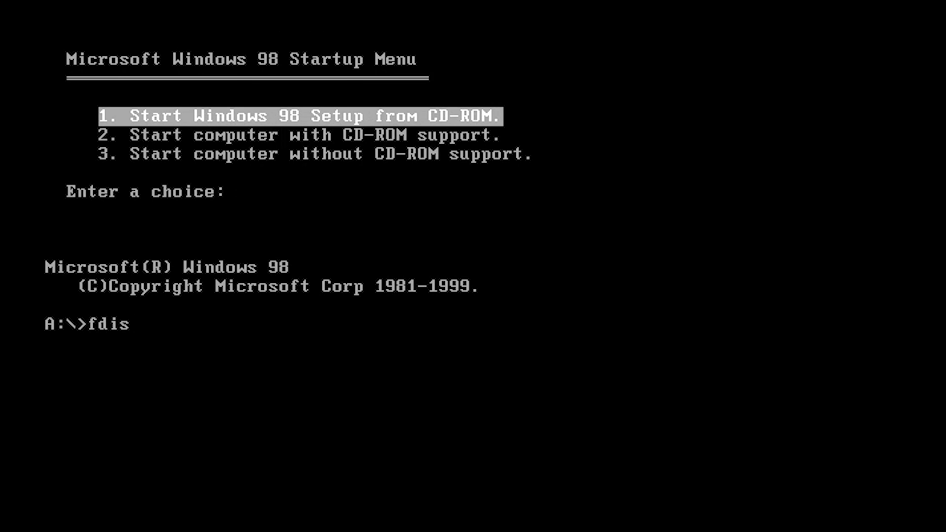
pyautogui.write('k')
pyautogui.press('Return')
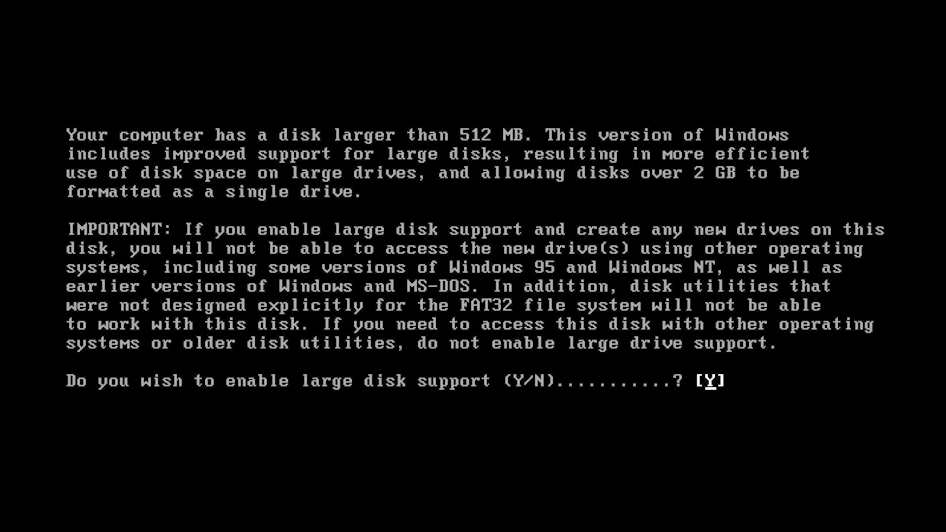
pyautogui.press('Return')
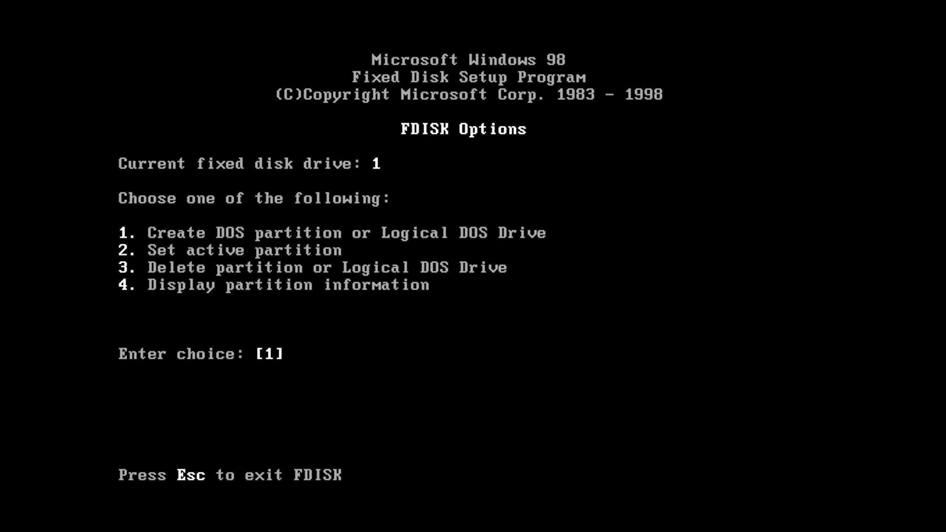
pyautogui.press('Return')
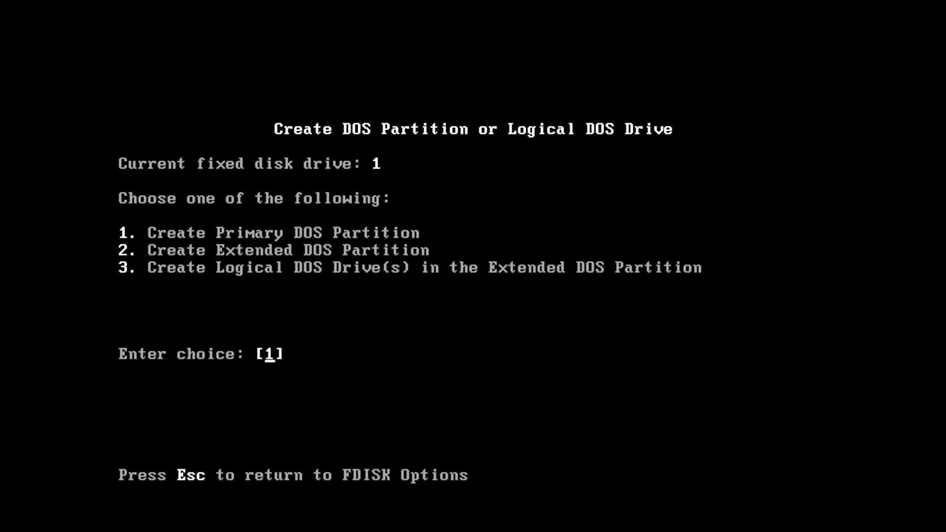
pyautogui.press('Return')
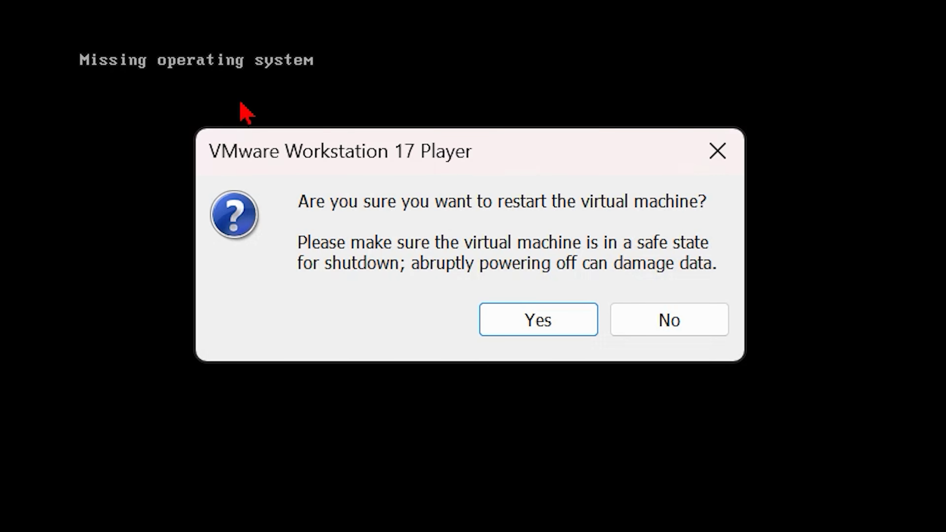
# - Restart the VM into BIOS setup and go to the boot device order
pyautogui.click(543, 323)
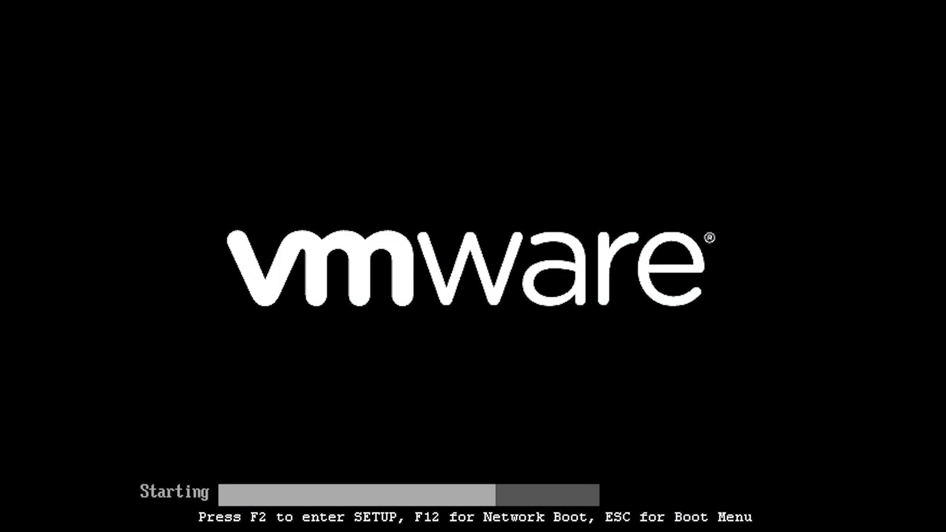
pyautogui.press('F2')
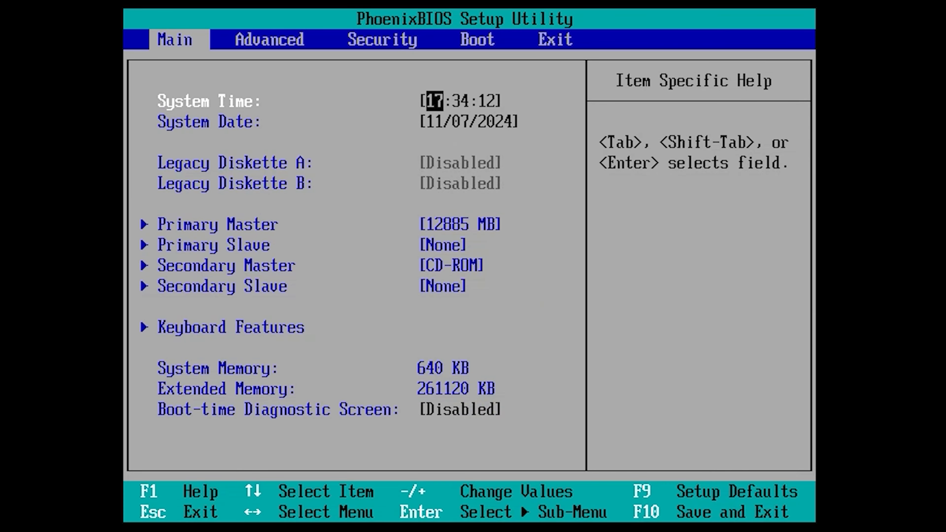
pyautogui.press('Right')
pyautogui.press('Right')
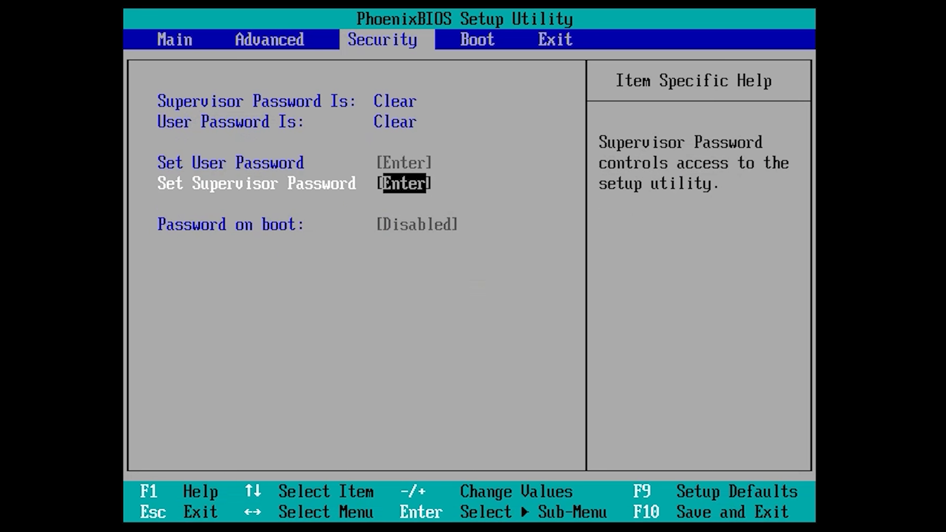
pyautogui.press('Right')
pyautogui.press('Down')
pyautogui.press('Down')
pyautogui.press('Up')
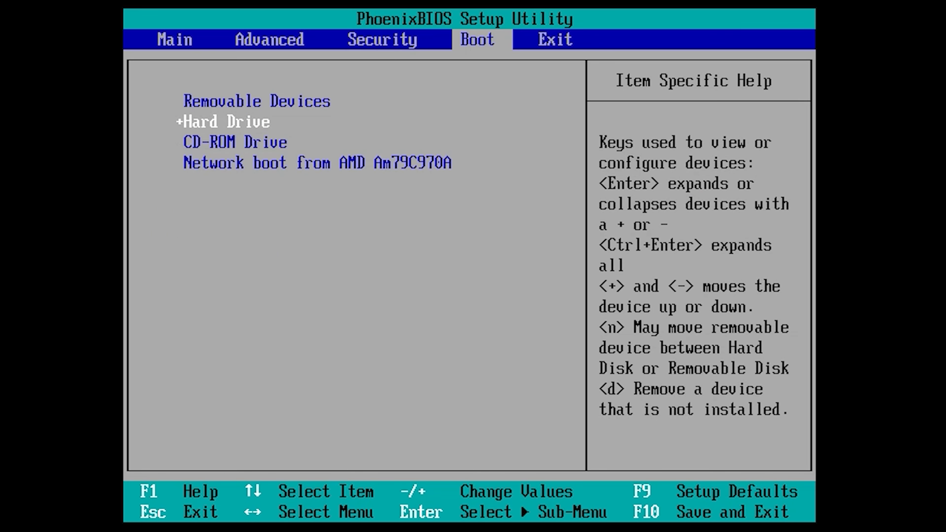
# - Put CD-ROM Drive first and Hard Drive second in the boot order, then save and exit
pyautogui.press('Up')
pyautogui.press('-')
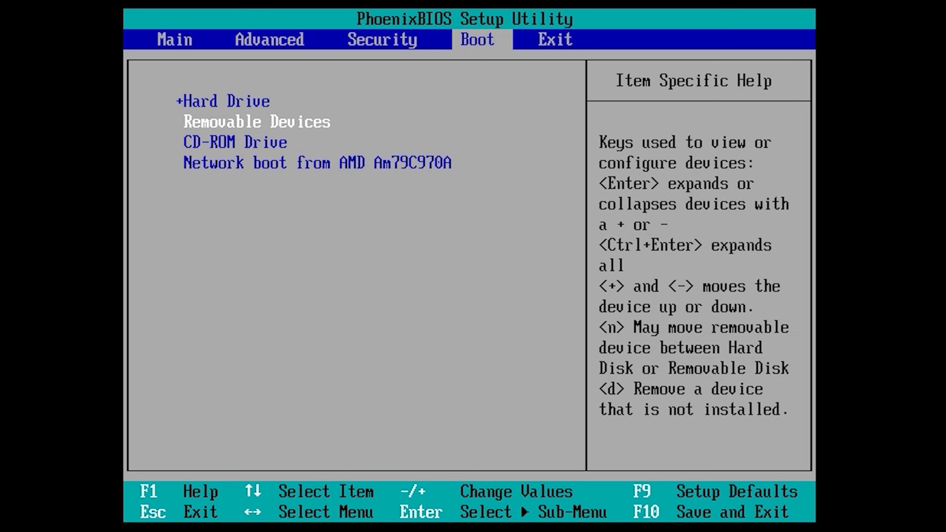
pyautogui.press('-')
pyautogui.press('Up')
pyautogui.press('Up')
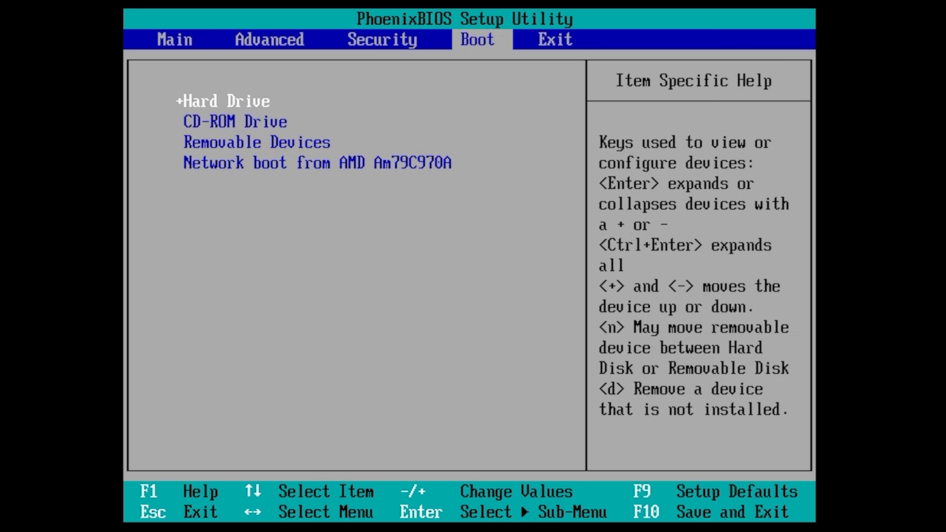
pyautogui.press('-')
pyautogui.press('Up')
pyautogui.press('Down')
pyautogui.press('Up')
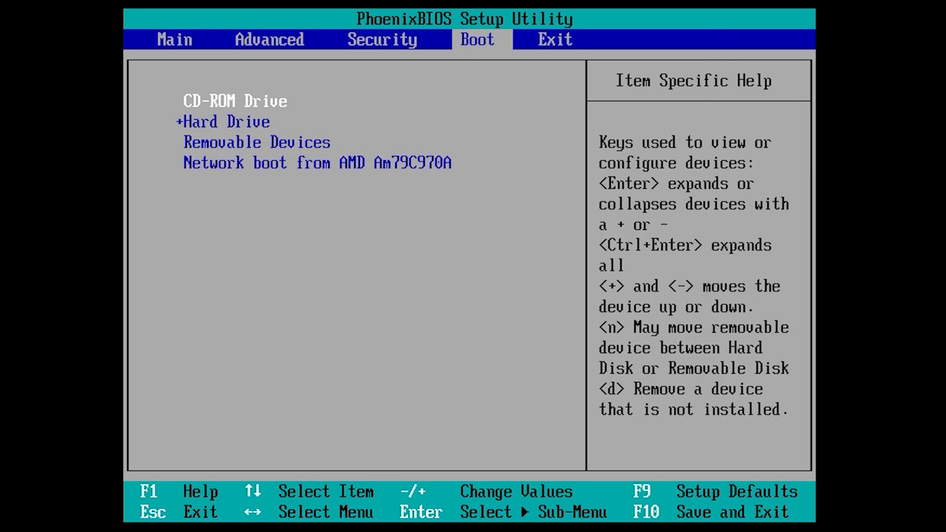
pyautogui.press('Down')
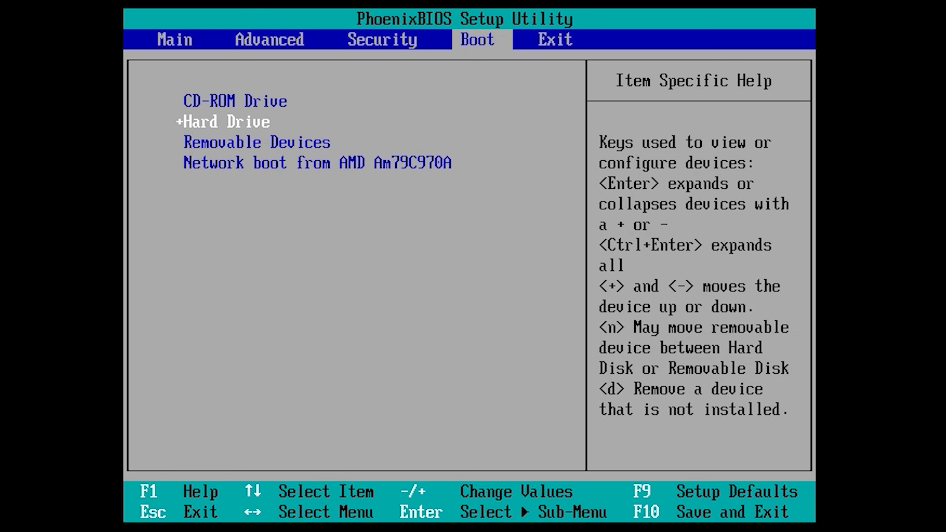
pyautogui.press('Right')
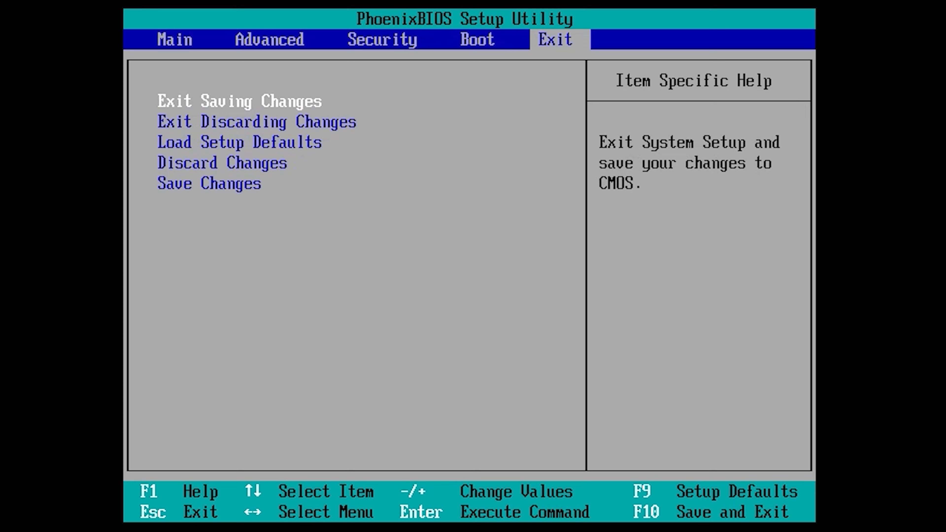
pyautogui.press('Return')
pyautogui.press('Return')
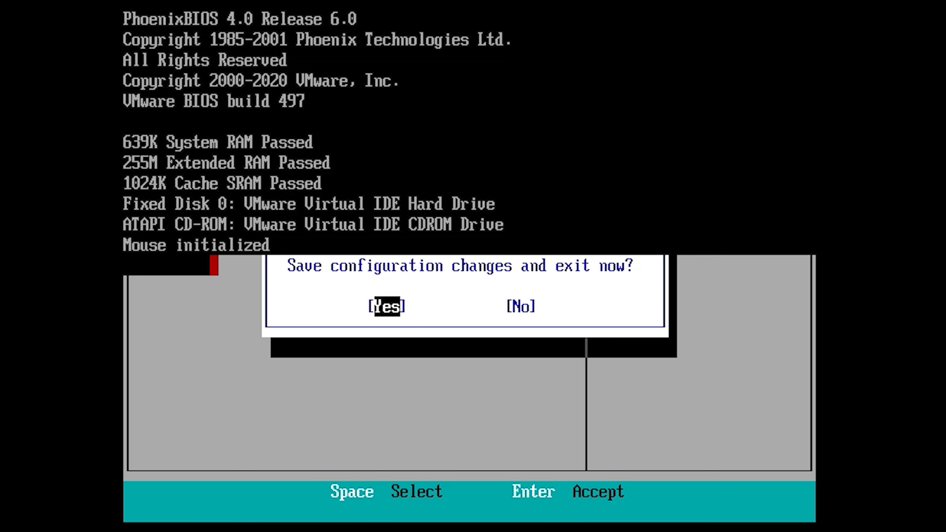
pyautogui.press('Return')
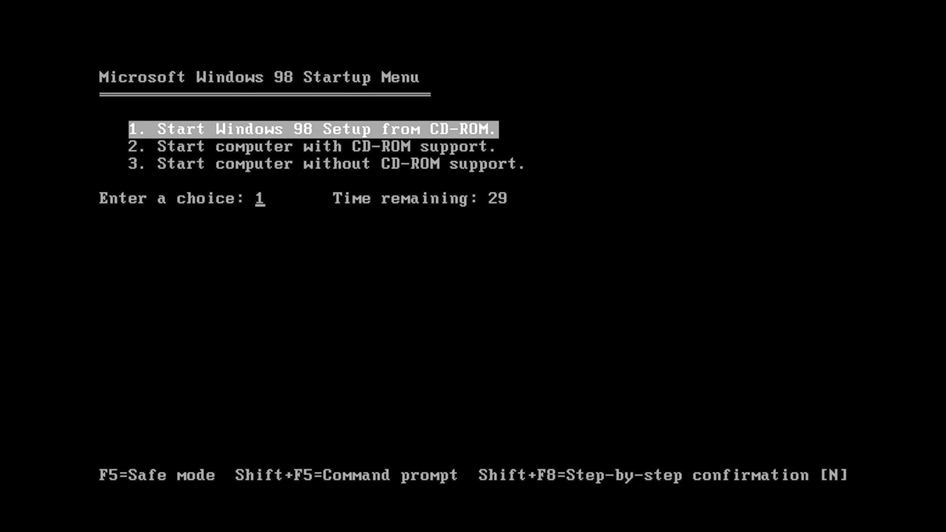
# - Start with CD-ROM support and enter the D:\WIN98 folder
pyautogui.press('Down')
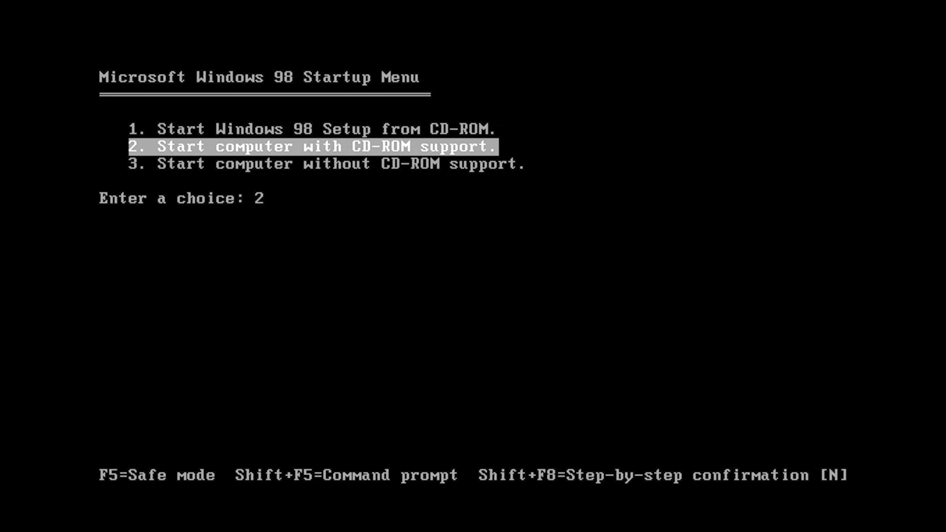
pyautogui.press('Return')
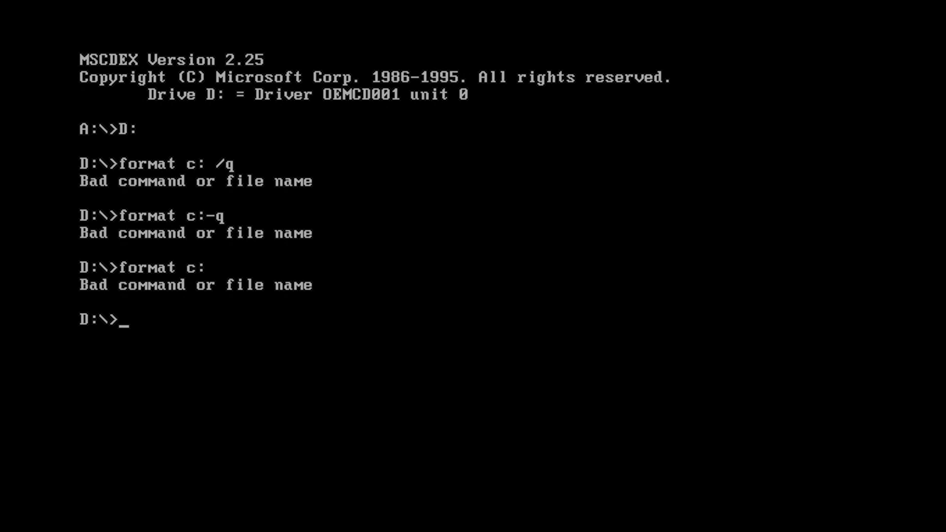
pyautogui.write('cd win98')
pyautogui.press('Return')
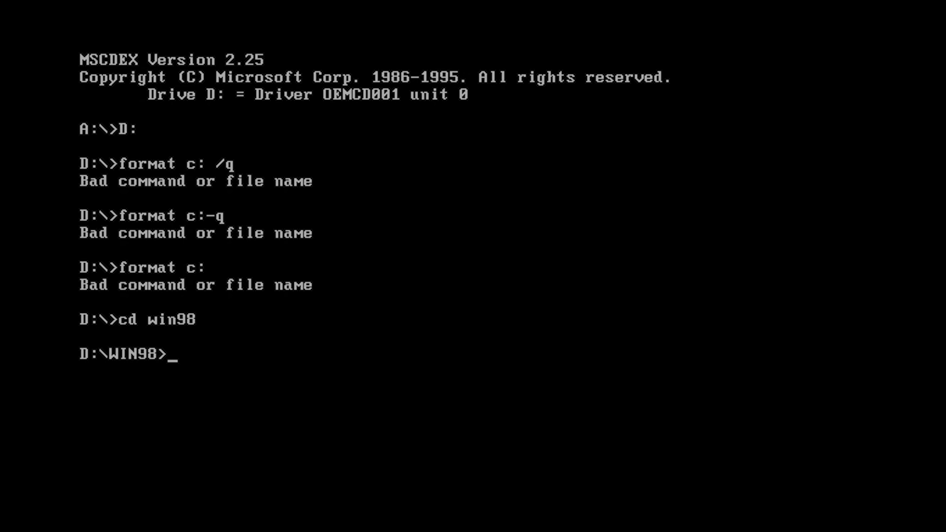
# - Format drive C with format c: /q, confirm unconditional format, and label it WIN98SE
pyautogui.write('format c')
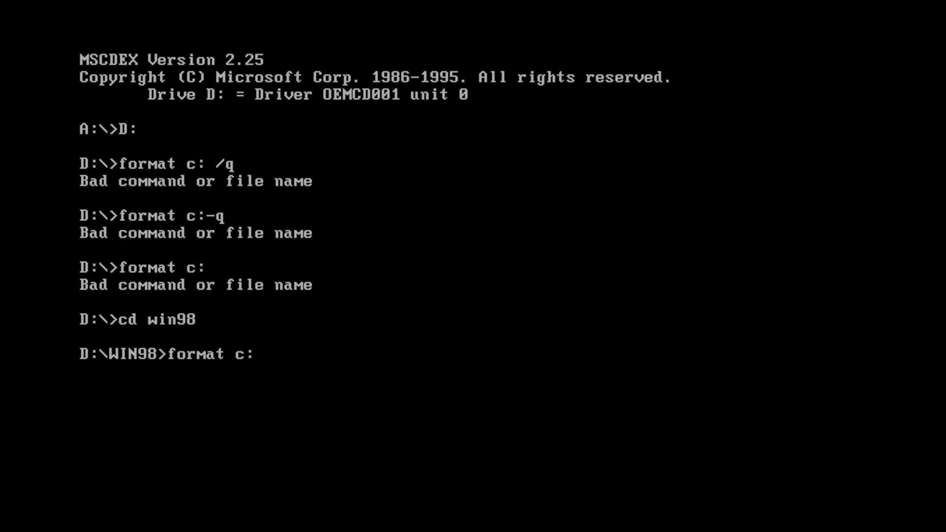
pyautogui.write(': /q')
pyautogui.press('Return')
pyautogui.write('y')
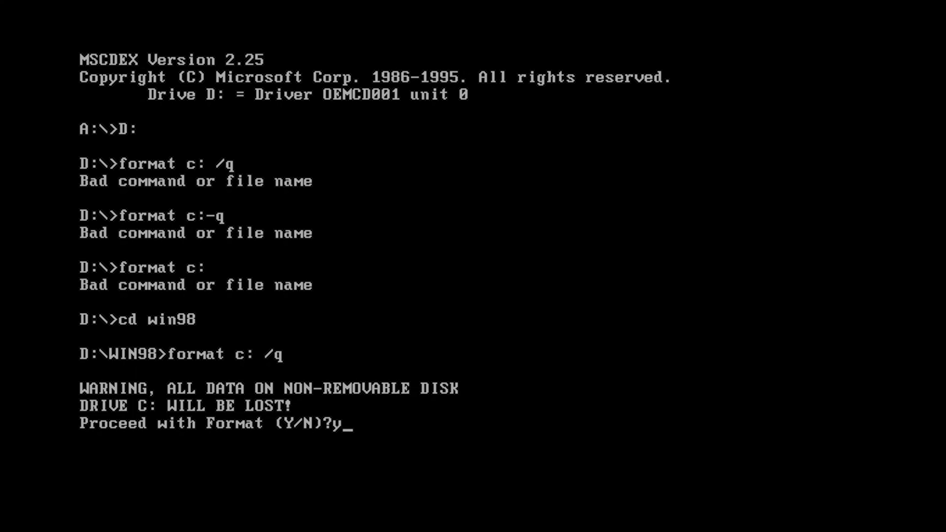
pyautogui.press('Return')
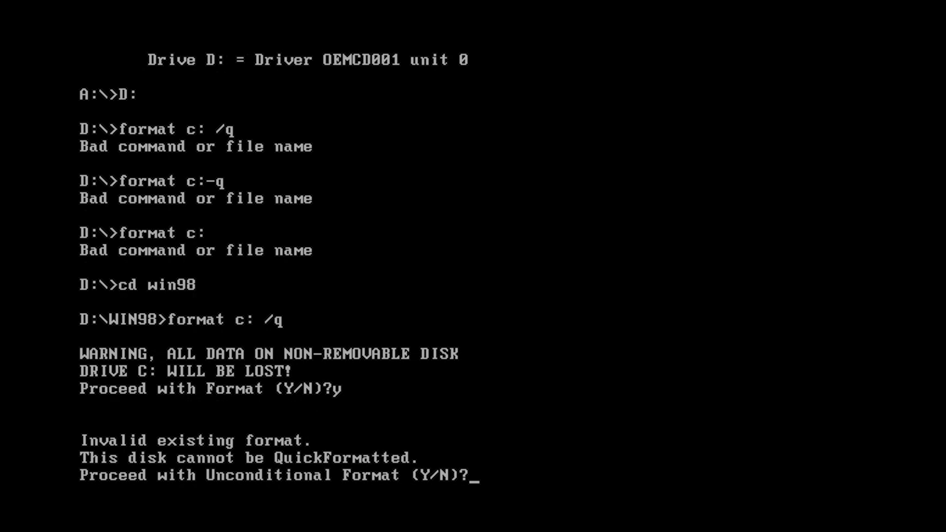
pyautogui.write('y')
pyautogui.press('Return')
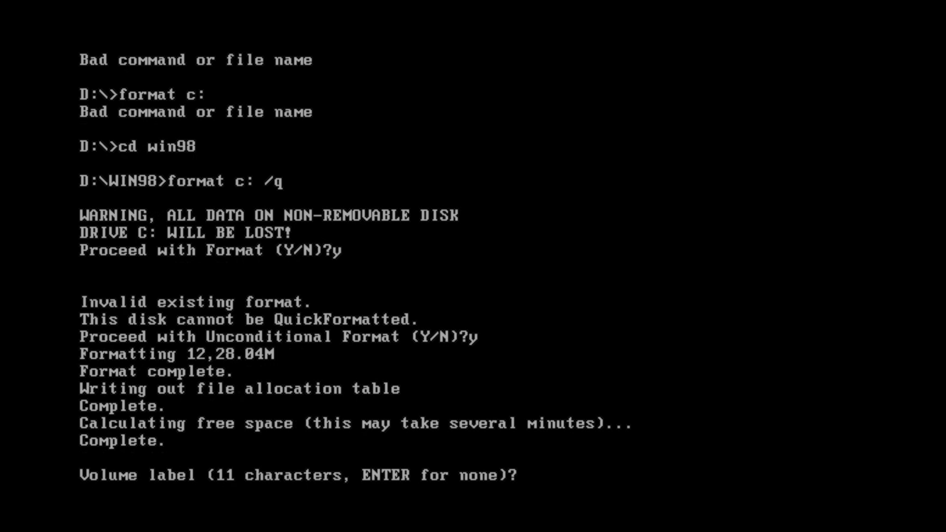
pyautogui.write('WIN98SE')
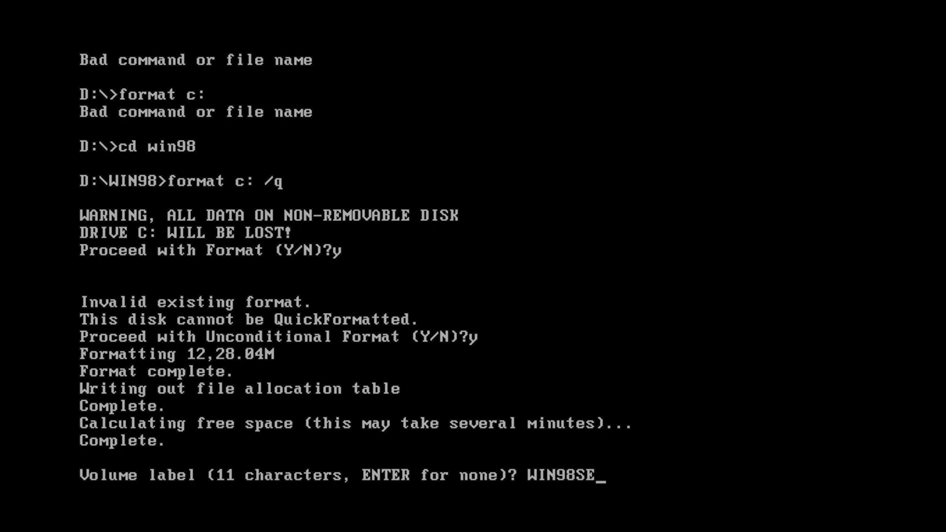
pyautogui.press('Return')
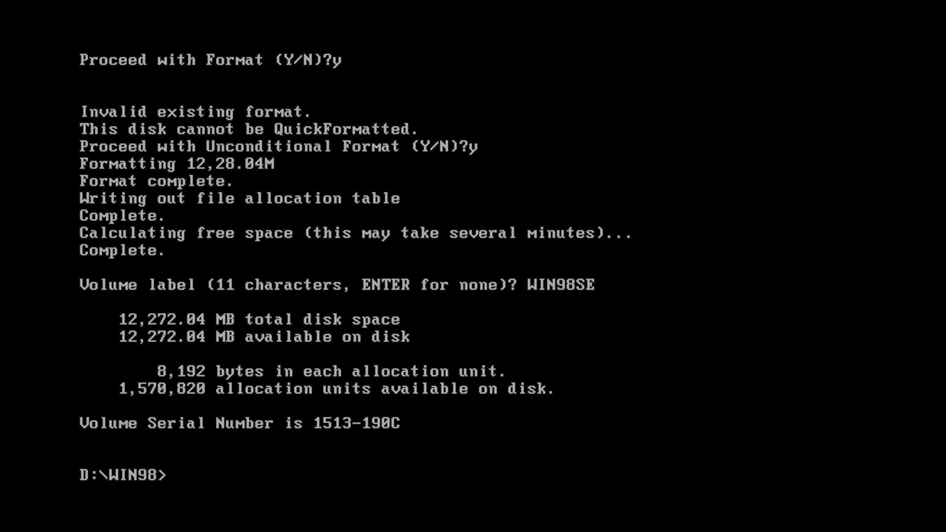
# - On drive C, create the folders windows, windows\options and windows\options\cabs
pyautogui.write('c:')
pyautogui.press('Return')
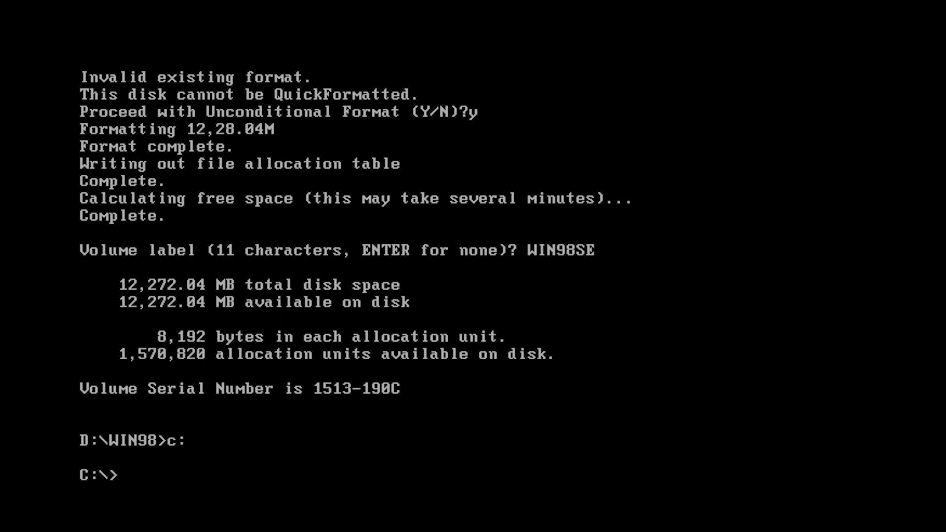
pyautogui.write('md window')
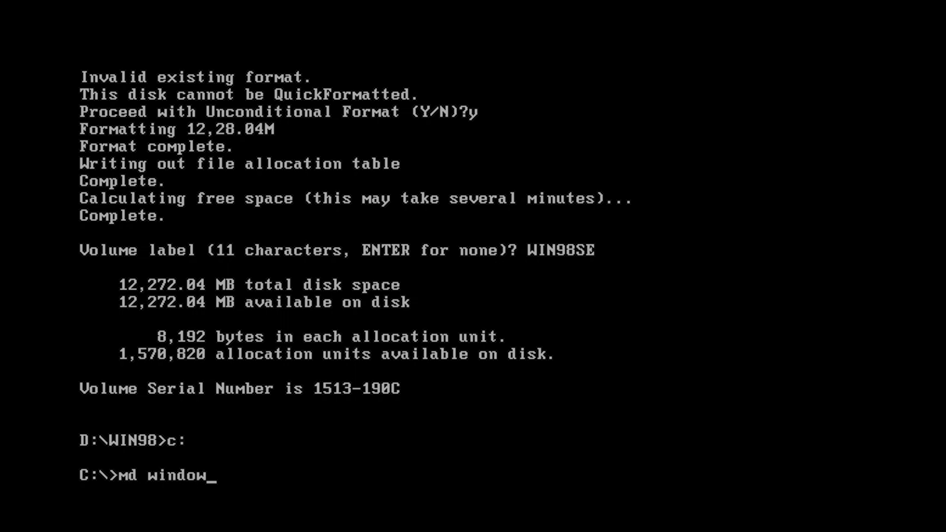
pyautogui.write('s')
pyautogui.press('Return')
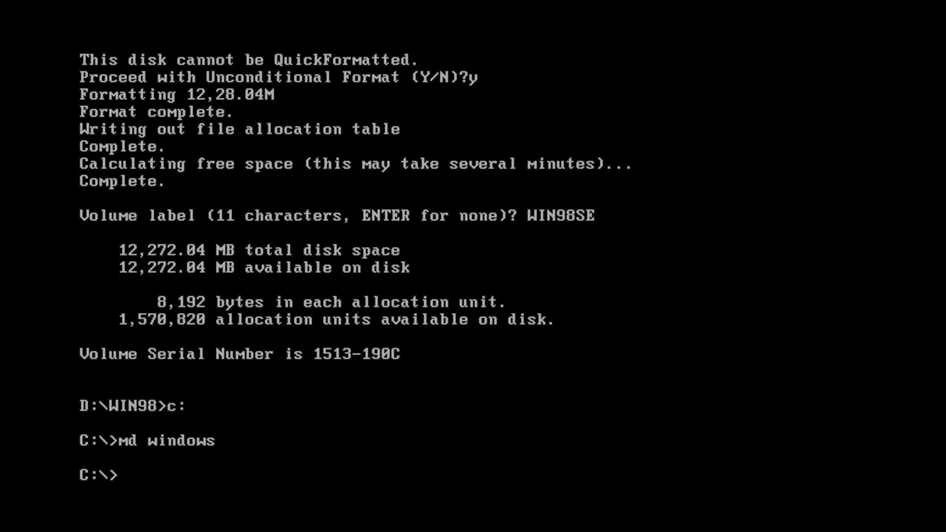
pyautogui.write('md windows\\')
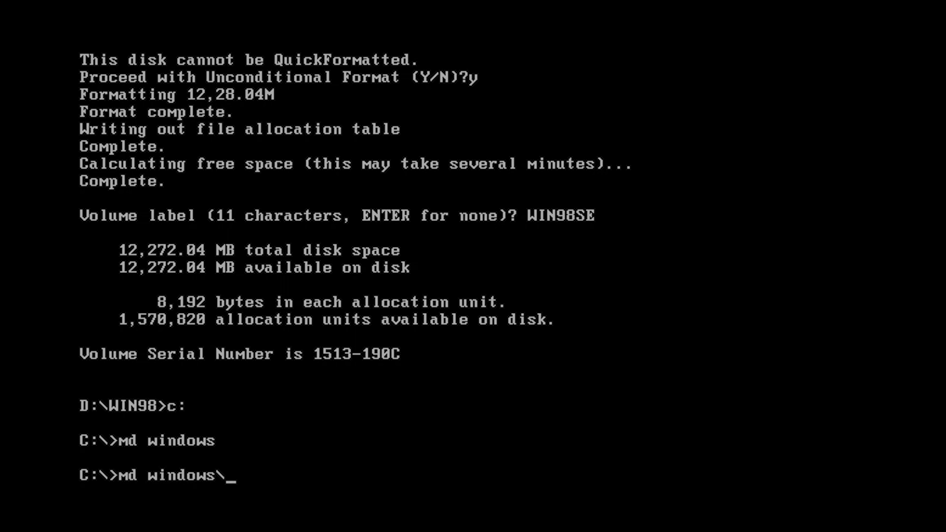
pyautogui.write('options')
pyautogui.press('Return')
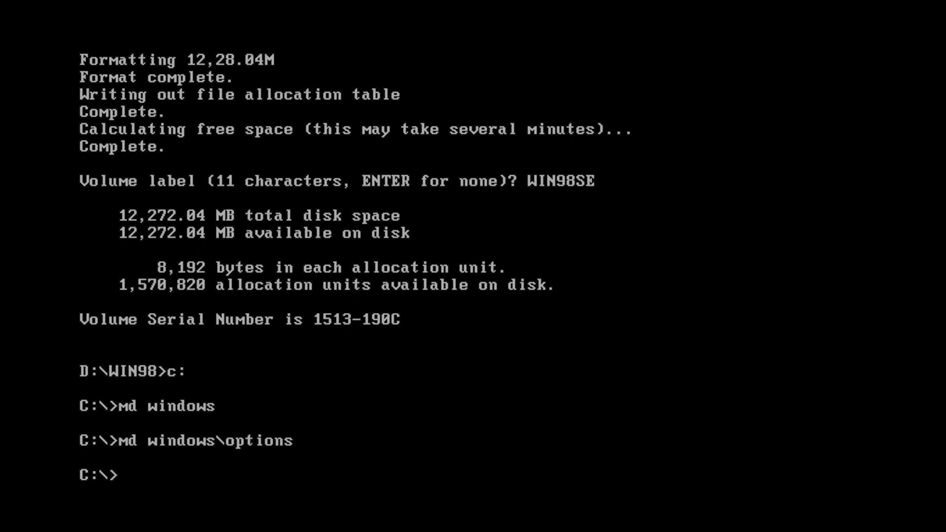
pyautogui.write('md windo')
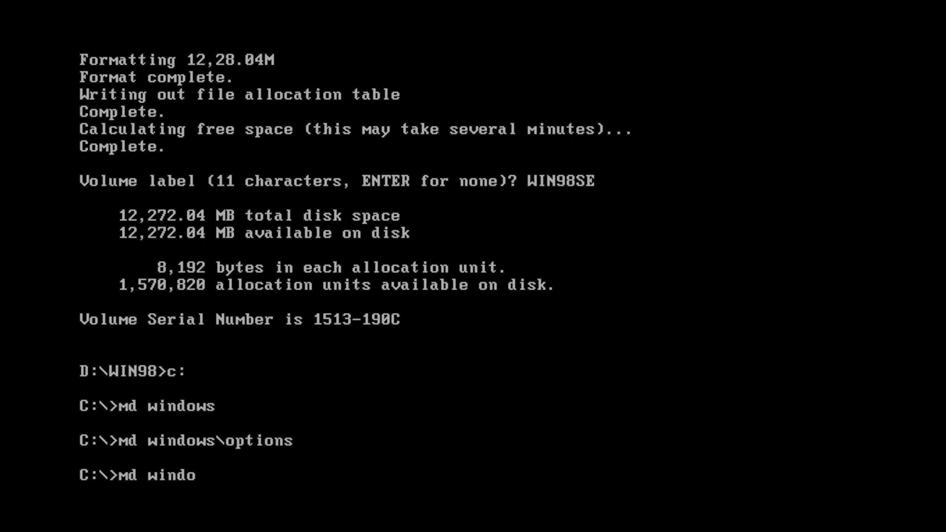
pyautogui.write('ws\\optio')
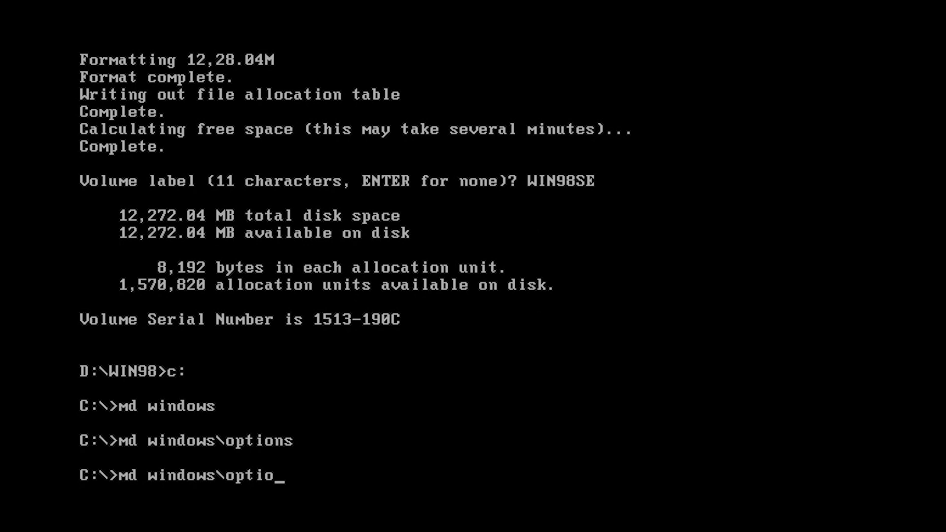
pyautogui.write('ns\\cabs')
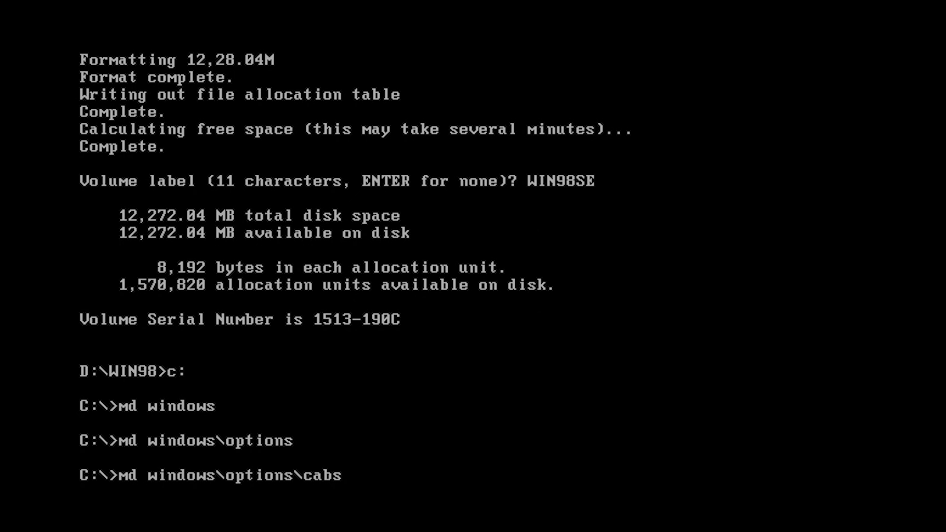
pyautogui.press('Return')
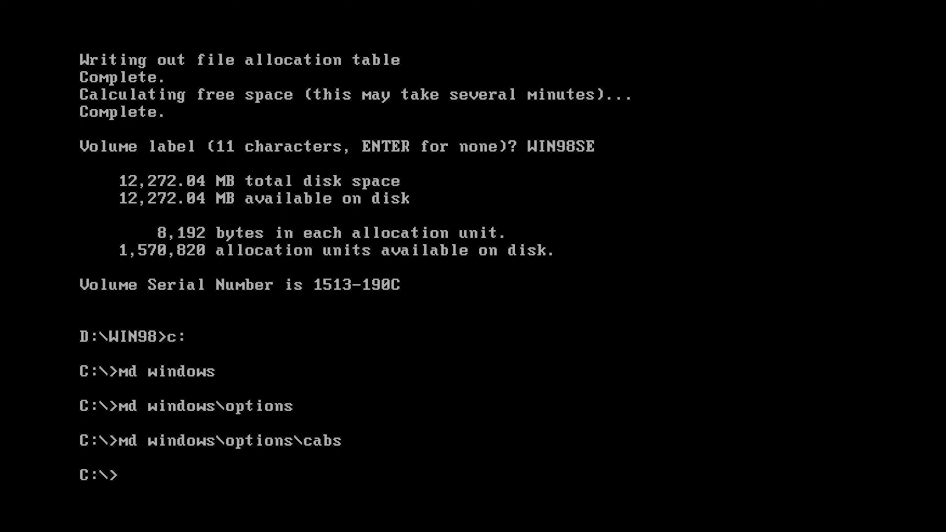
# - Move into windows\options\cabs and begin copying the files from D:\win98
pyautogui.write('cd windows')
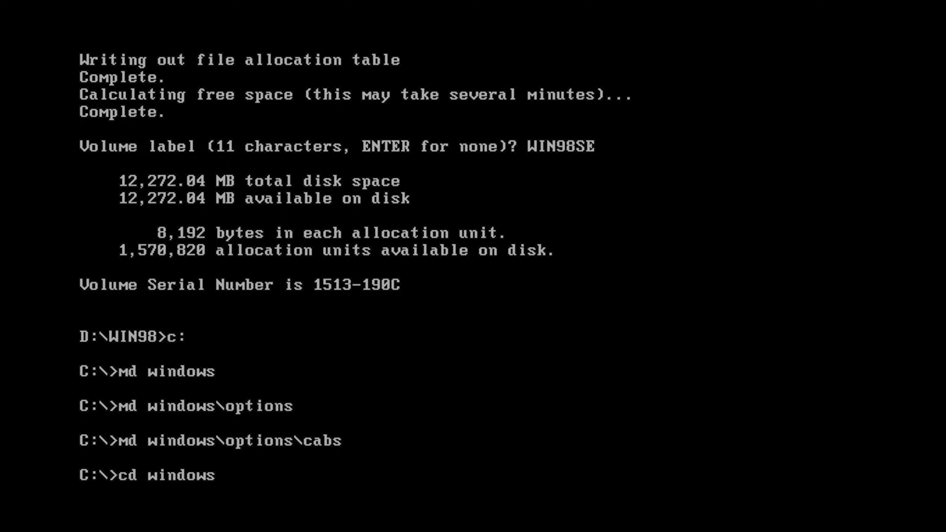
pyautogui.write('\\options\\c')
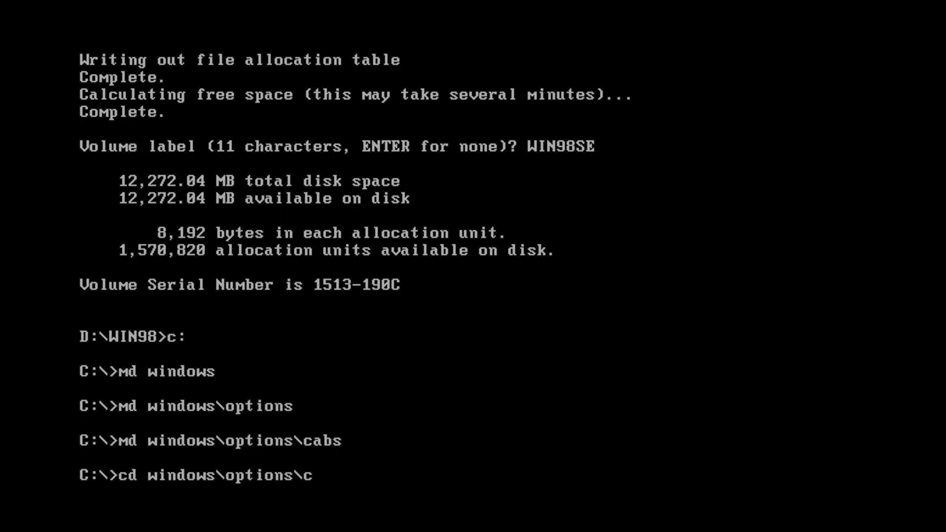
pyautogui.write('abs')
pyautogui.press('Return')
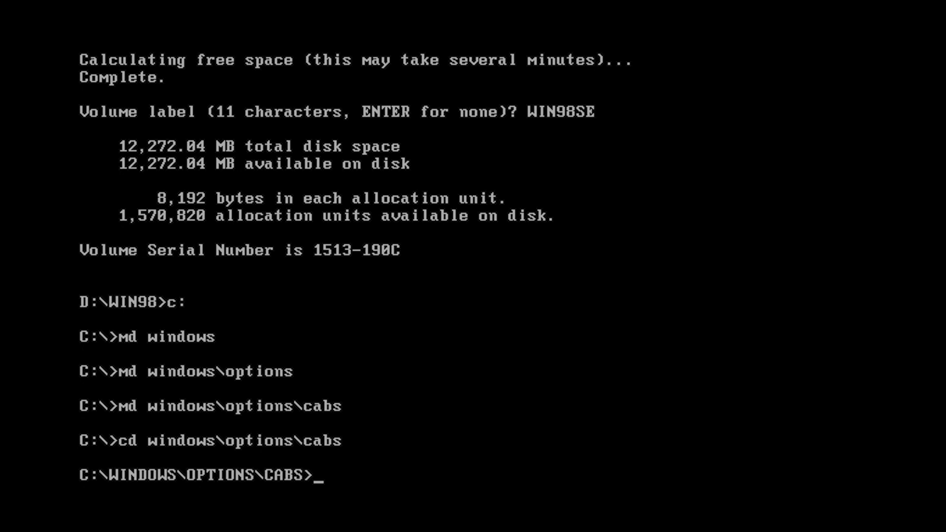
pyautogui.write('copy D:')
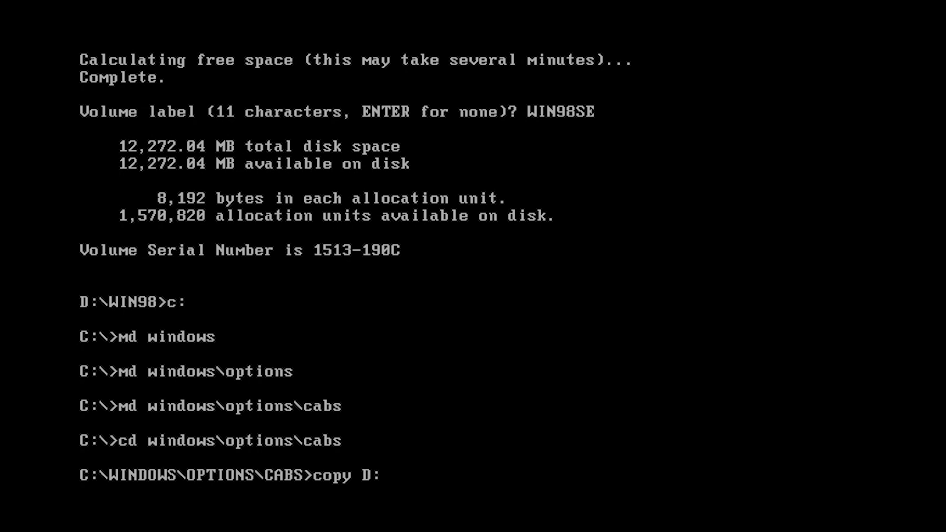
pyautogui.write('\\win98')
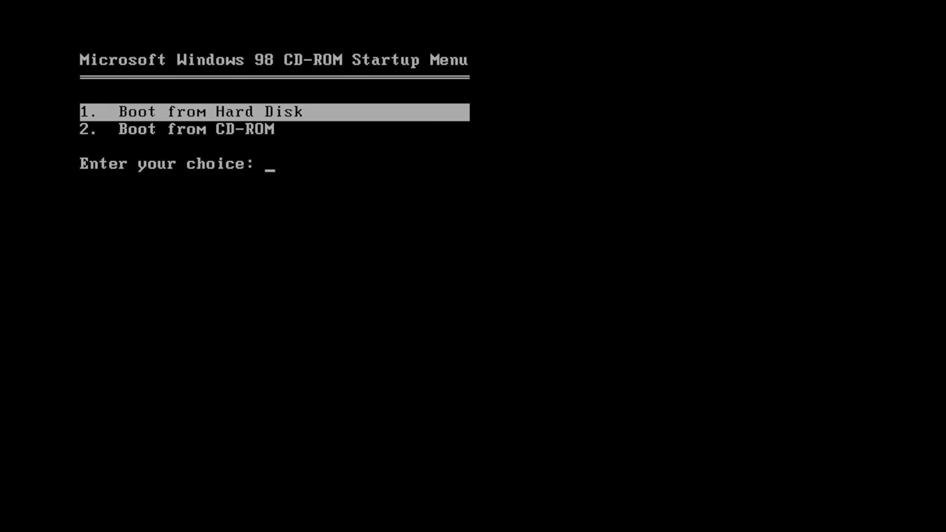
# - Reboot the VM from the CD-ROM and start the computer with CD-ROM support
pyautogui.press('Return')
pyautogui.press('Return')
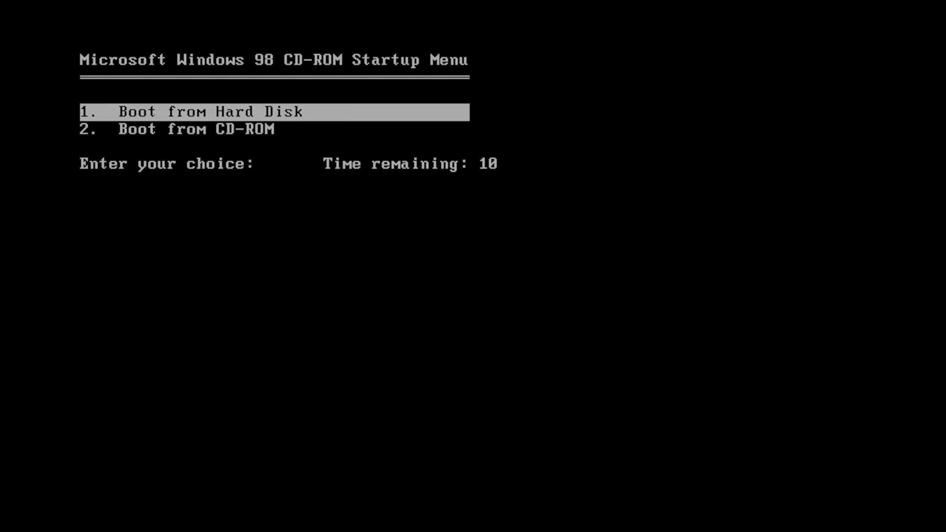
pyautogui.press('Down')
pyautogui.press('Return')
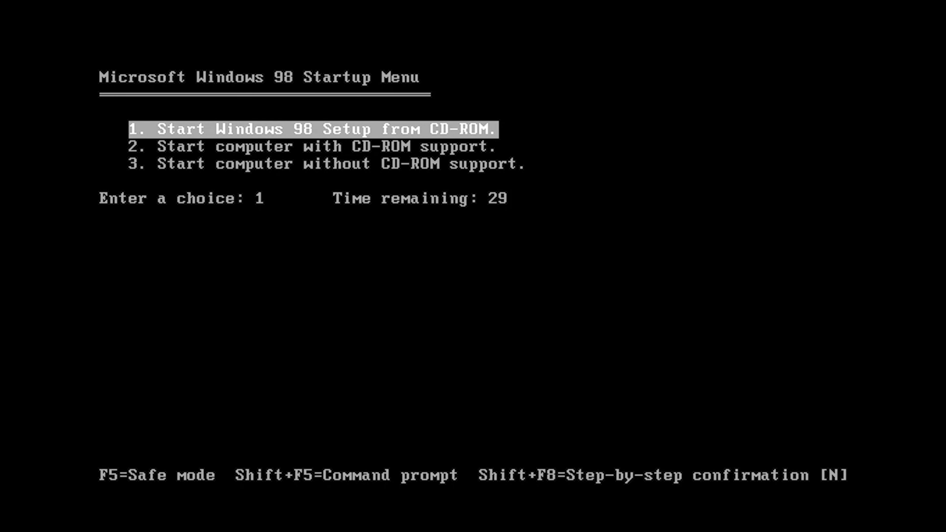
pyautogui.press('Up')
pyautogui.press('Up')
pyautogui.press('Up')
pyautogui.press('Down')
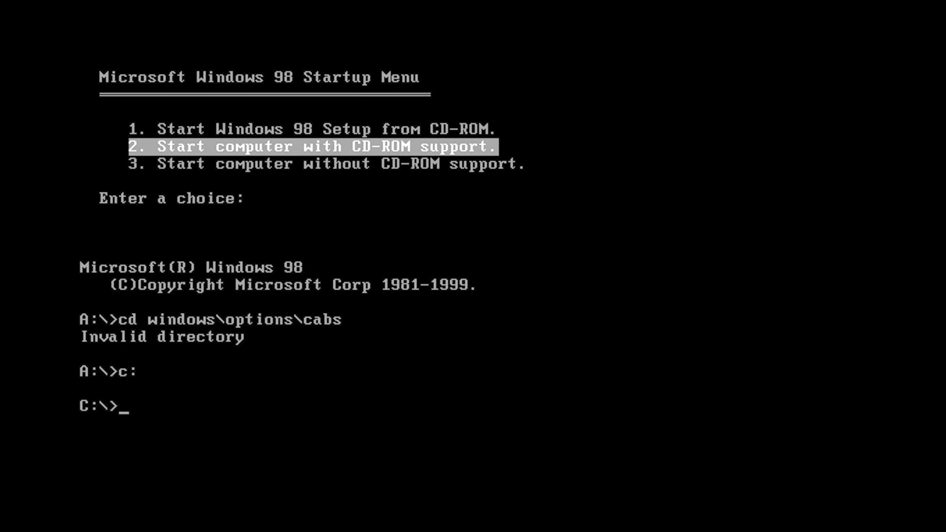
# - Change into windows\options\cabs and type setup -is
pyautogui.write('cd windopw')
pyautogui.press('BackSpace')
pyautogui.press('BackSpace')
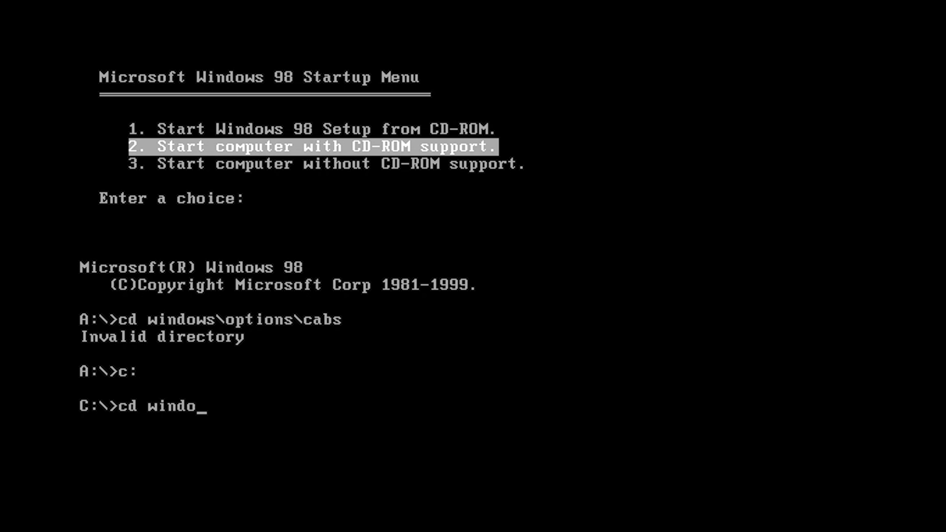
pyautogui.write('ws\\options\\cab')
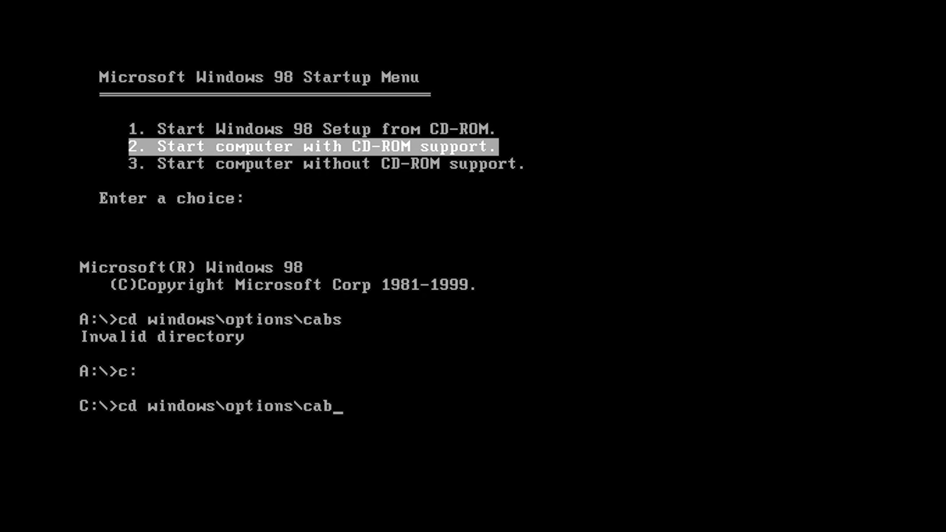
pyautogui.write('s')
pyautogui.press('Return')
pyautogui.write('setup ')
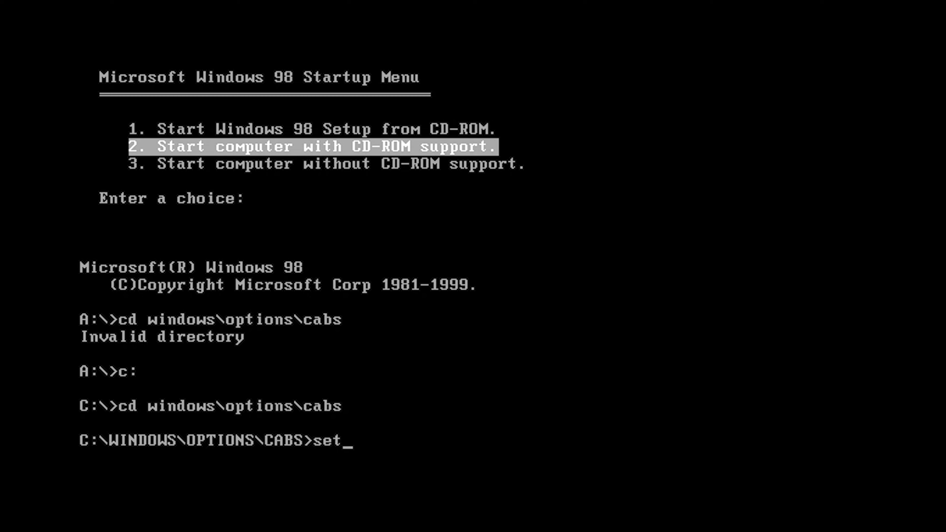
pyautogui.write('-is')
# - Run Windows 98 Setup and choose installing into another directory
pyautogui.press('Return')
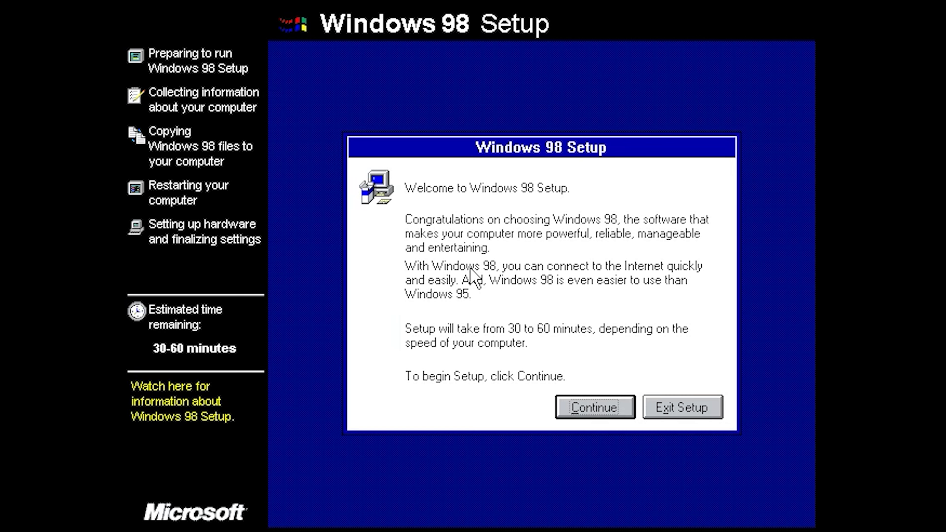
pyautogui.press('Return')
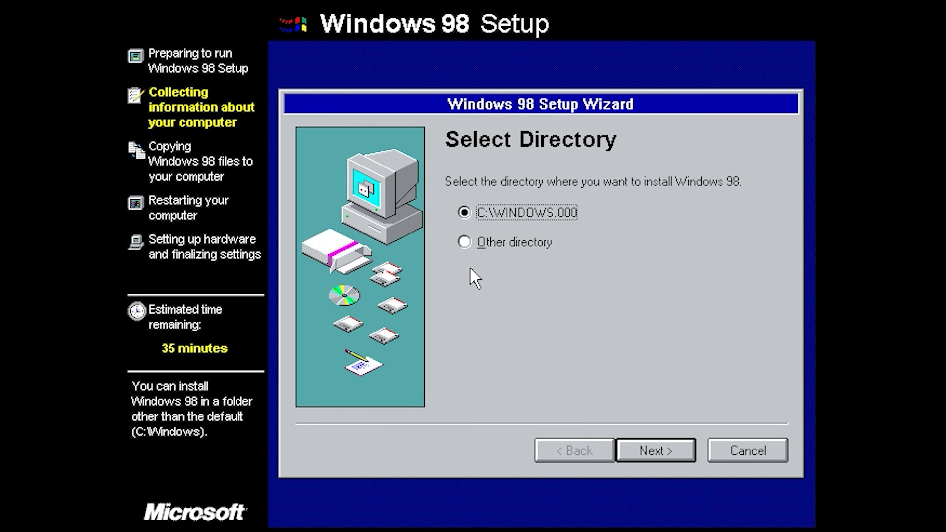
pyautogui.press('Down')
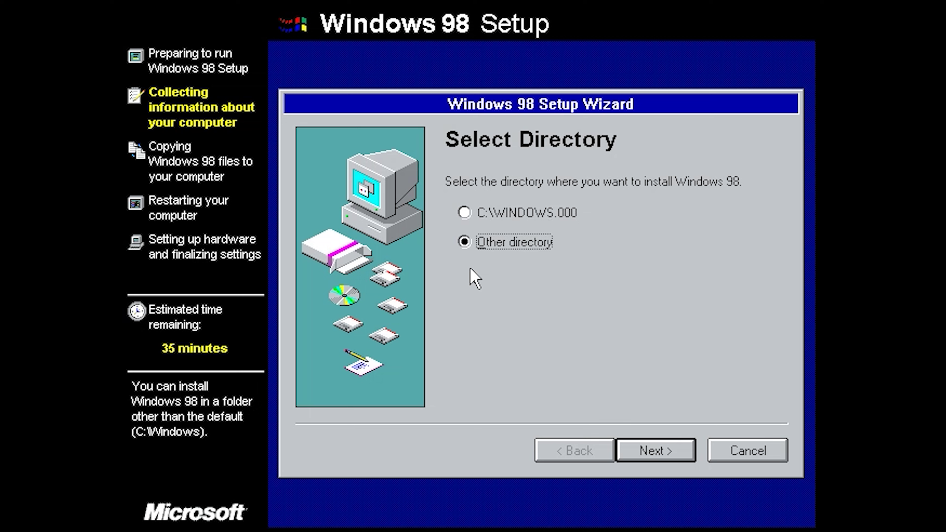
pyautogui.press('Up')
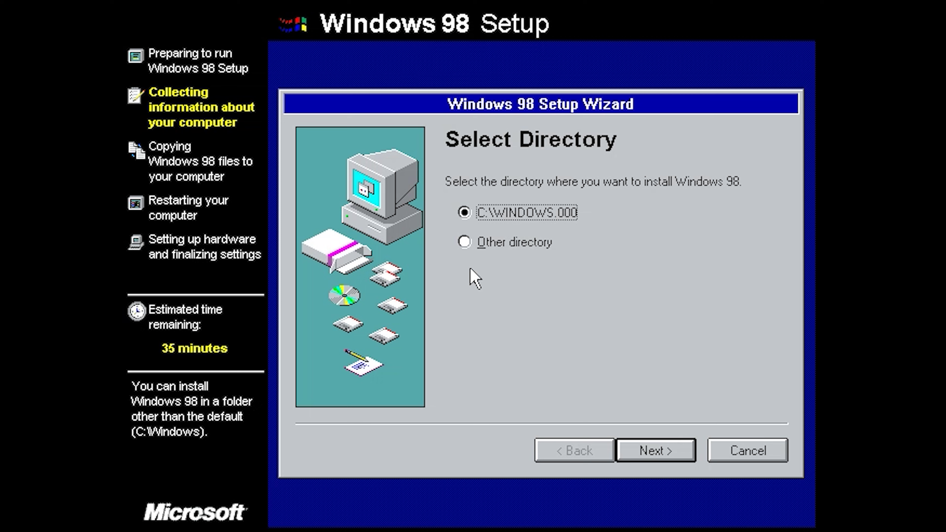
pyautogui.press('Down')
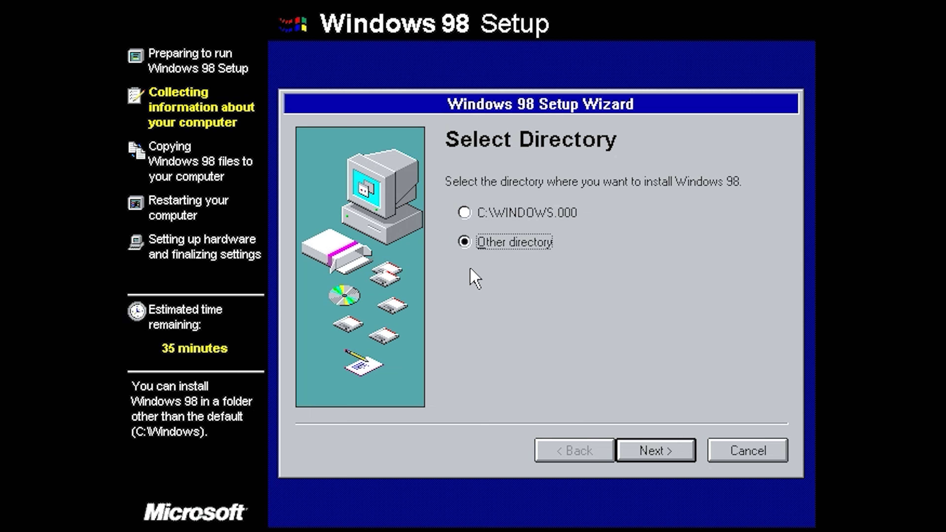
pyautogui.press('Return')
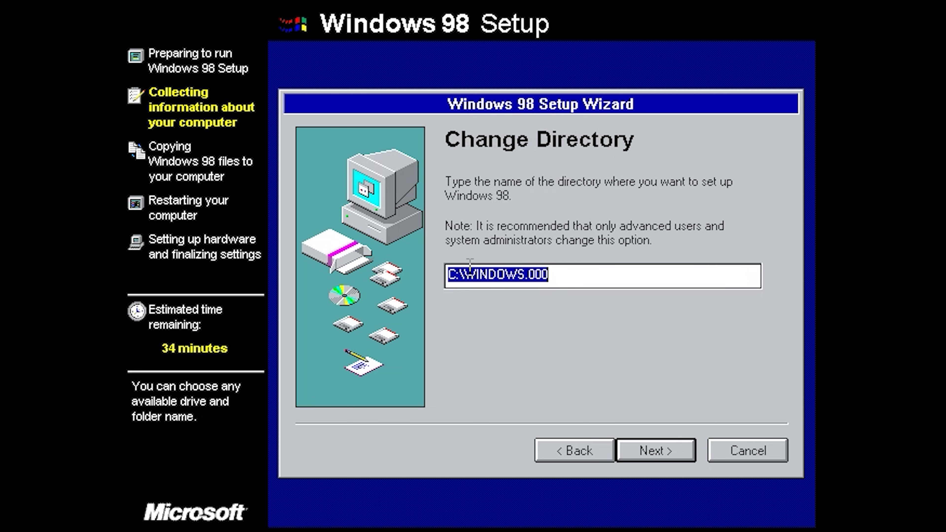
# - Change the install directory to C:\WINDOWS and confirm installing over the existing folder
pyautogui.press('End')
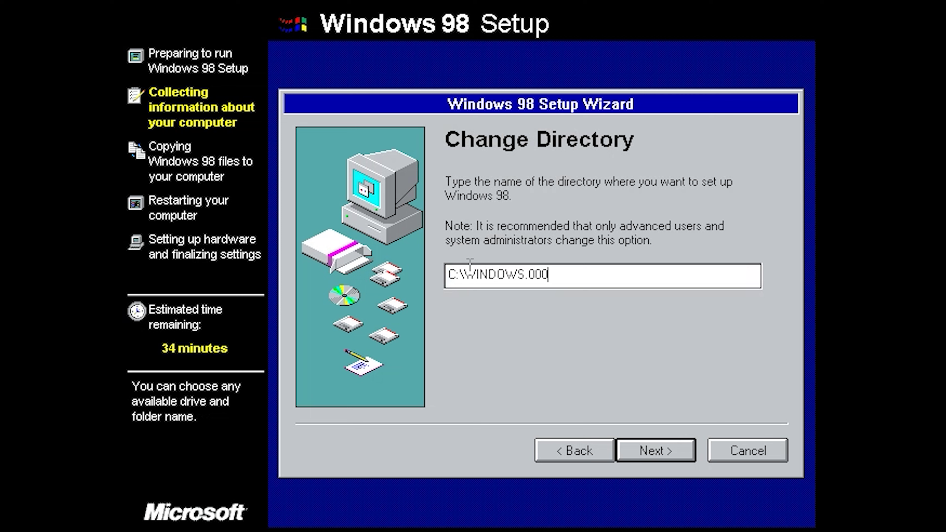
pyautogui.press('BackSpace')
pyautogui.press('BackSpace')
pyautogui.press('BackSpace')
pyautogui.press('BackSpace')
pyautogui.press('Return')
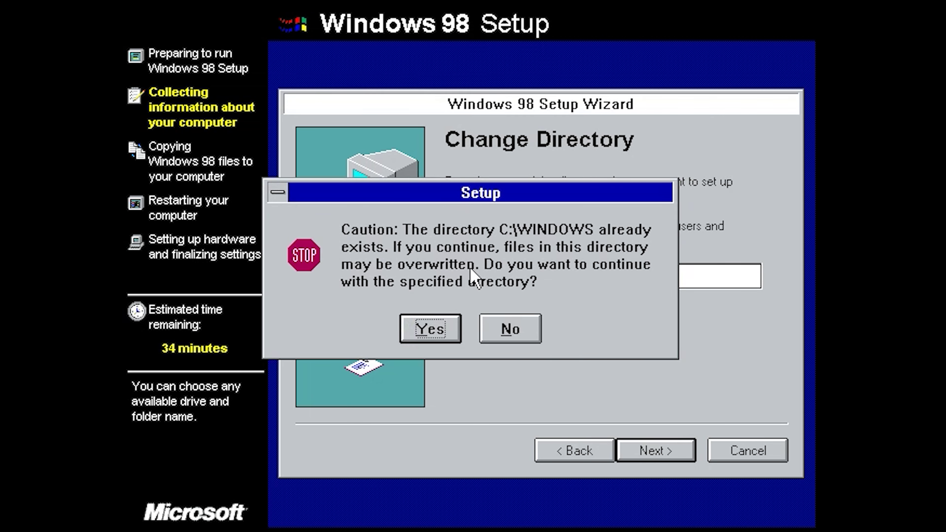
pyautogui.press('Return')
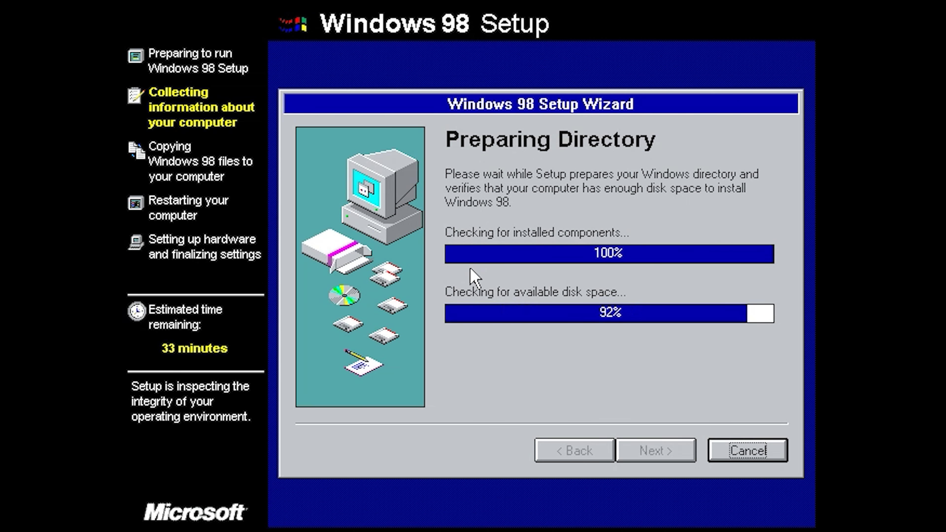
# - Choose a Typical setup and keep the most common components
pyautogui.press('Down')
pyautogui.press('Down')
pyautogui.press('Down')
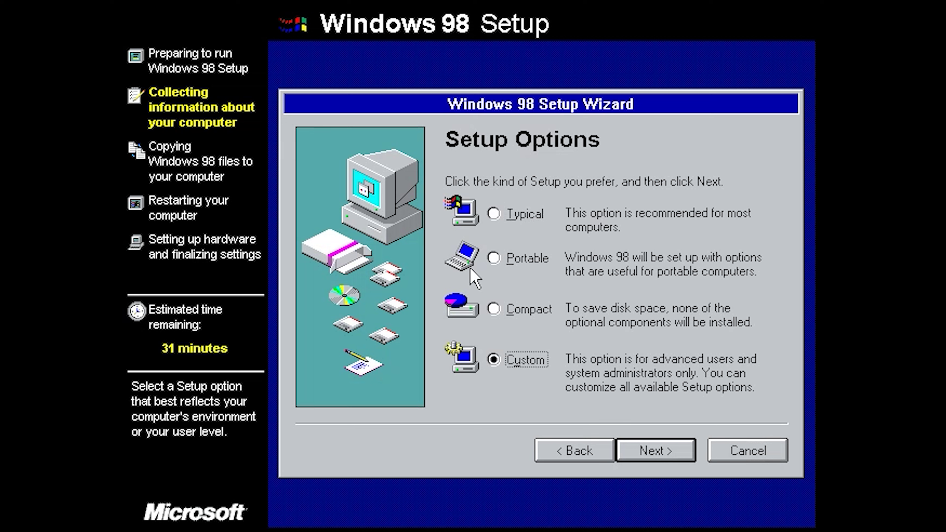
pyautogui.press('Up')
pyautogui.press('Up')
pyautogui.press('Up')
pyautogui.press('Return')
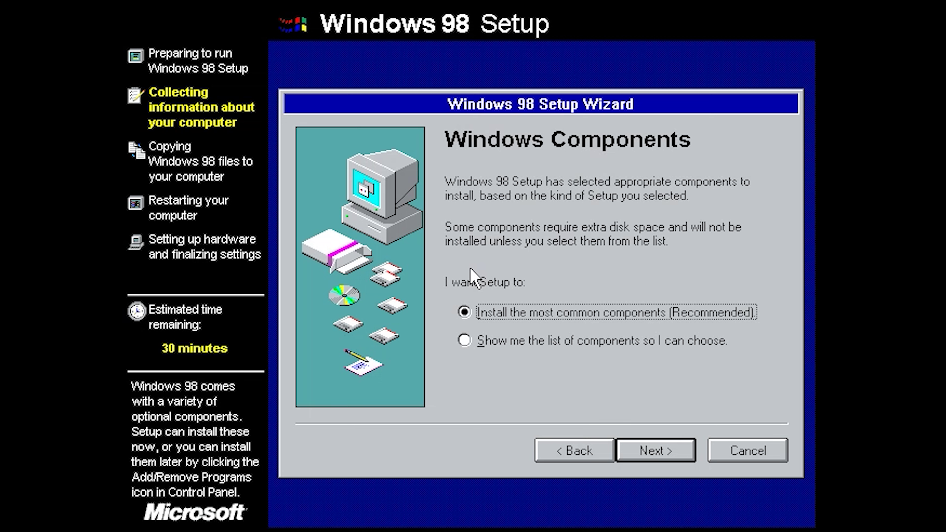
pyautogui.press('Return')
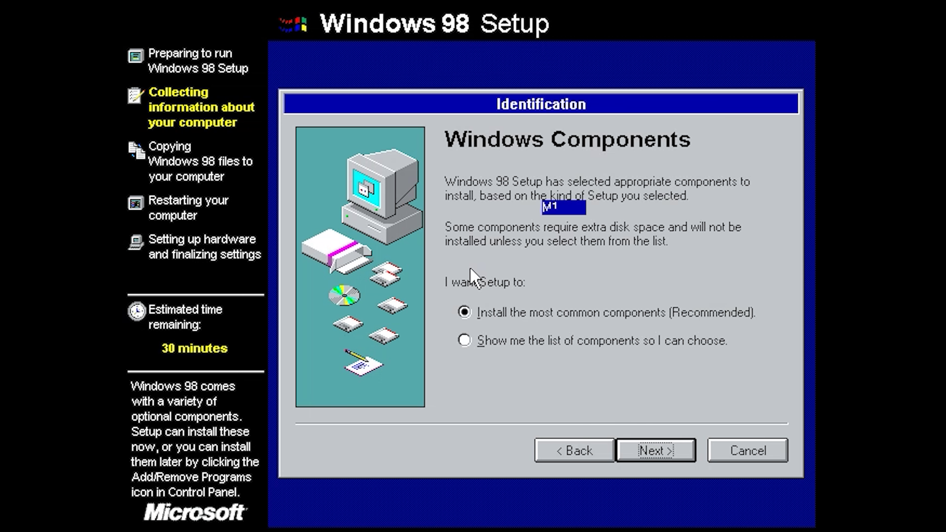
# - Name the computer FARTZ and keep United States as the location
pyautogui.write('WIN98SE')
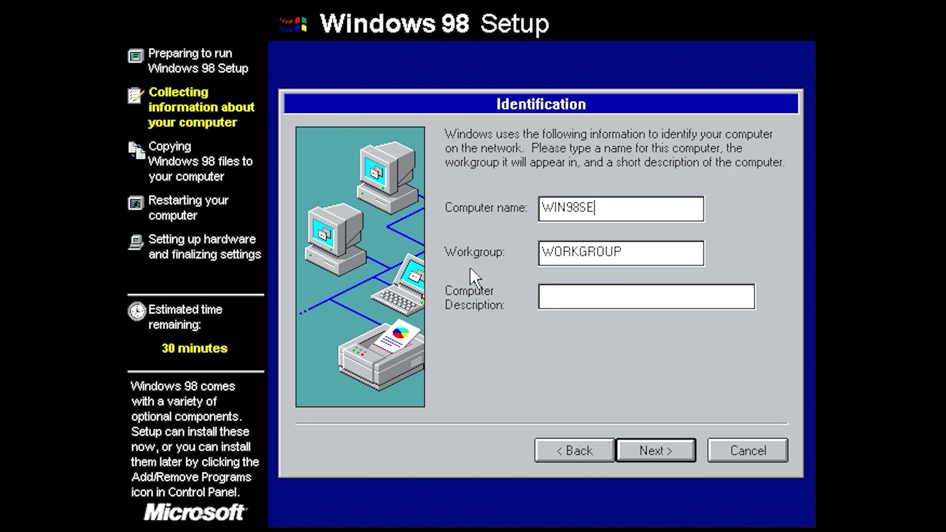
pyautogui.press('BackSpace')
pyautogui.press('BackSpace')
pyautogui.press('BackSpace')
pyautogui.press('BackSpace')
pyautogui.press('BackSpace')
pyautogui.press('BackSpace')
pyautogui.press('BackSpace')
pyautogui.write('FARTZ')
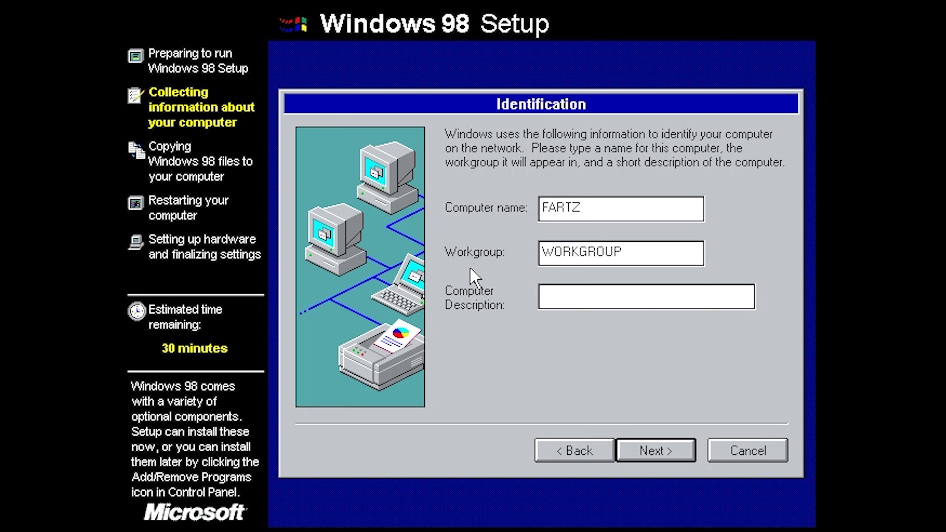
pyautogui.press('Return')
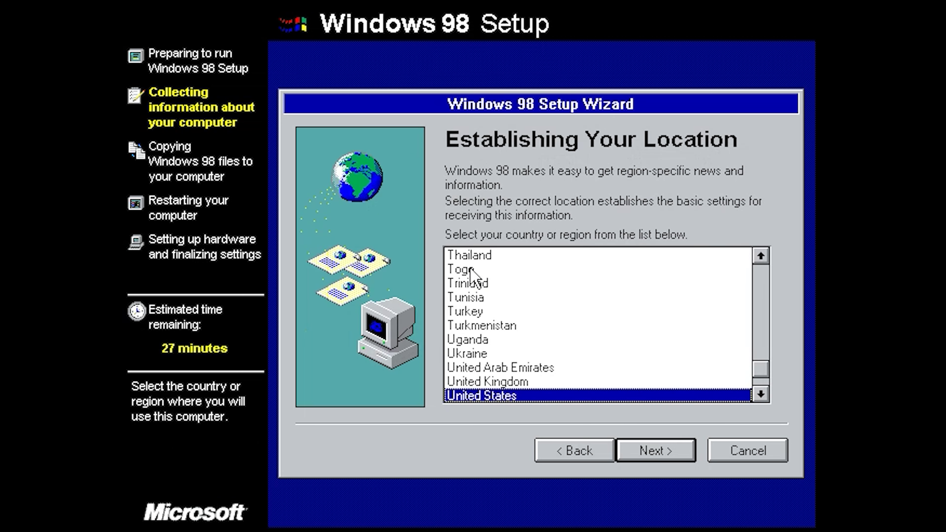
pyautogui.press('Return')
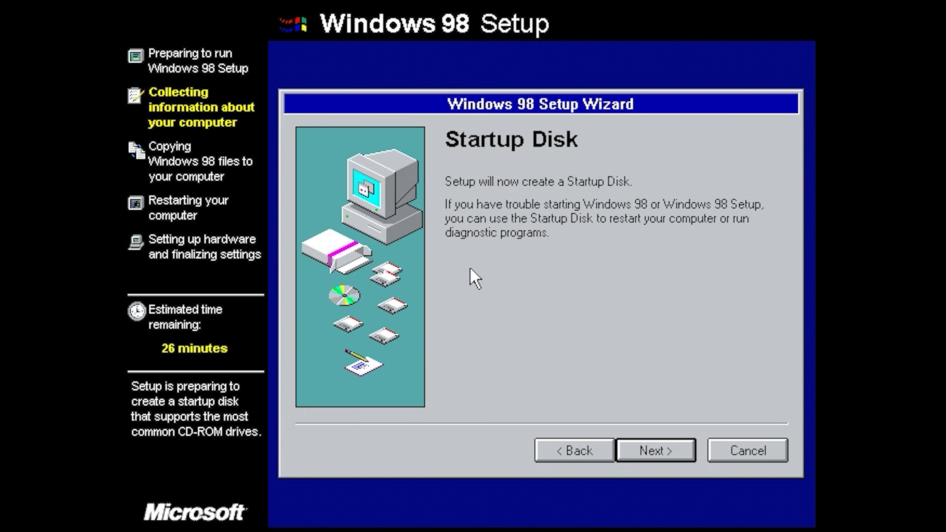
# - Create the Windows 98 startup disk and continue Setup
pyautogui.press('Return')
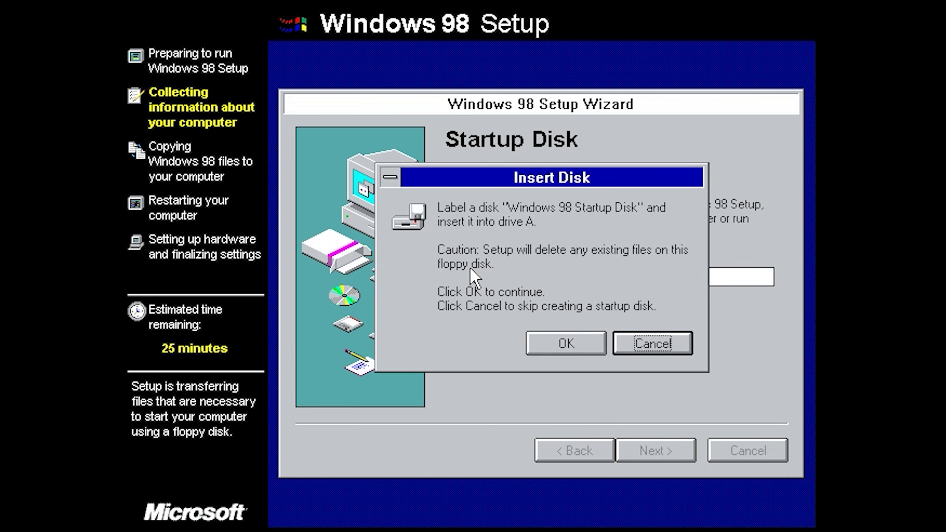
pyautogui.press('Return')
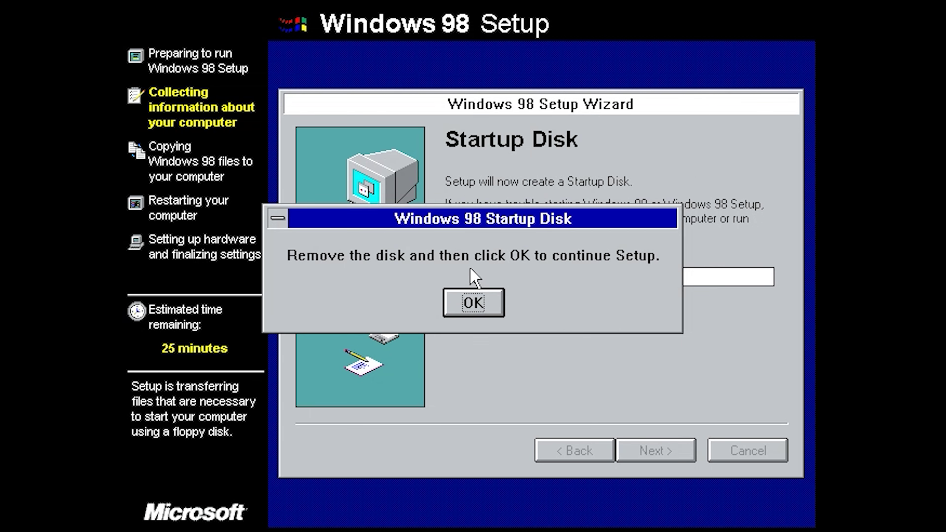
pyautogui.press('Return')
pyautogui.press('Return')
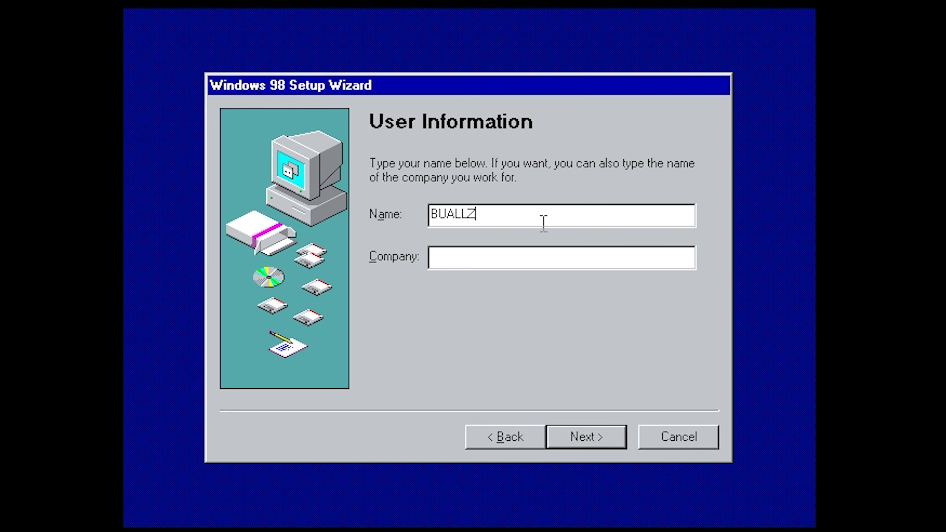
# - Submit the user name, accept the license agreement, and continue to the product key
pyautogui.press('Return')
pyautogui.hotkey('alt', 'a')
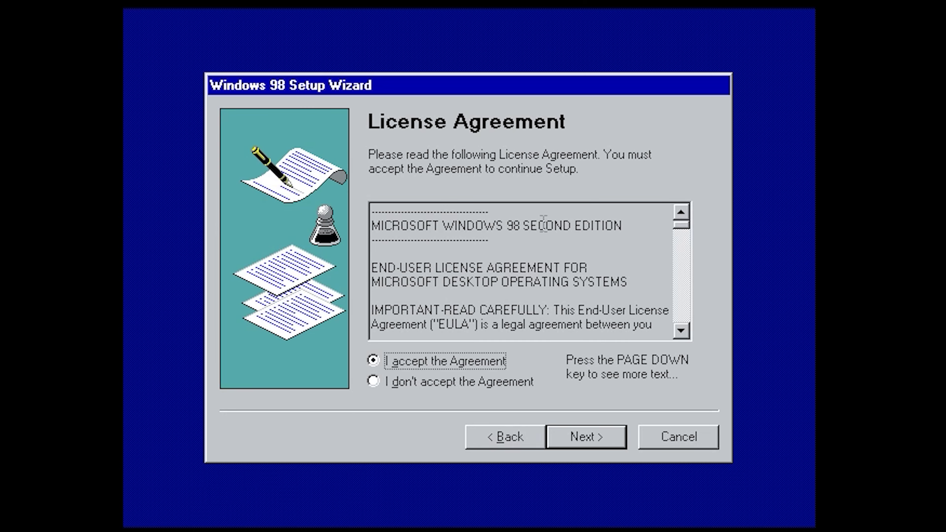
pyautogui.press('Return')
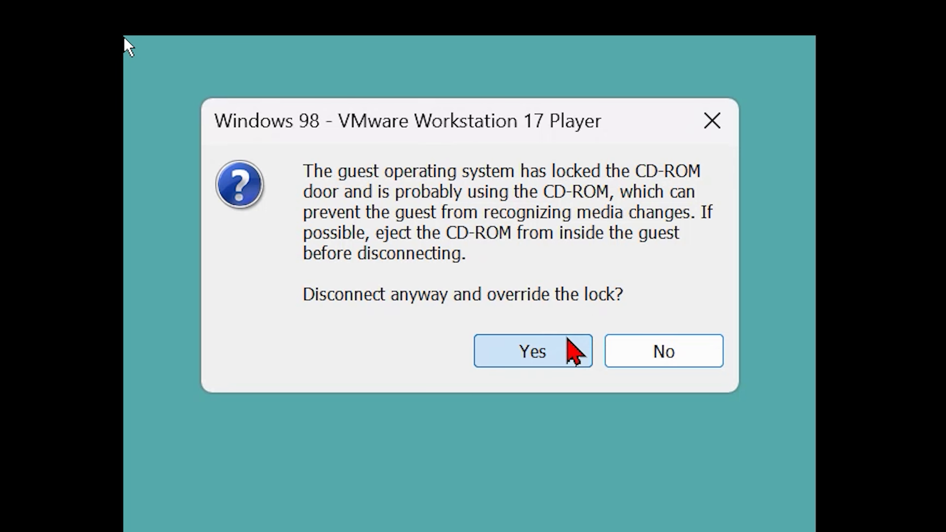
# - Allow the virtual machine to lock the CD-ROM while hardware installs
pyautogui.click(570, 342)
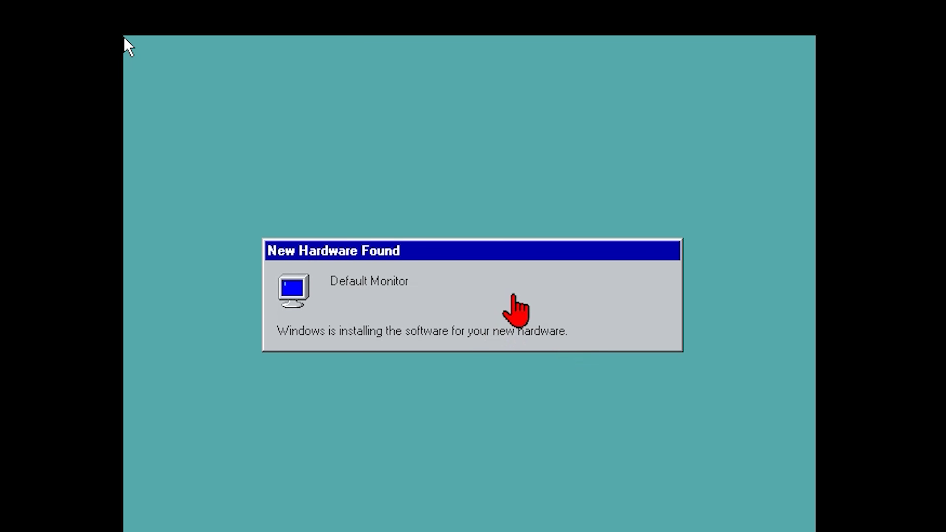